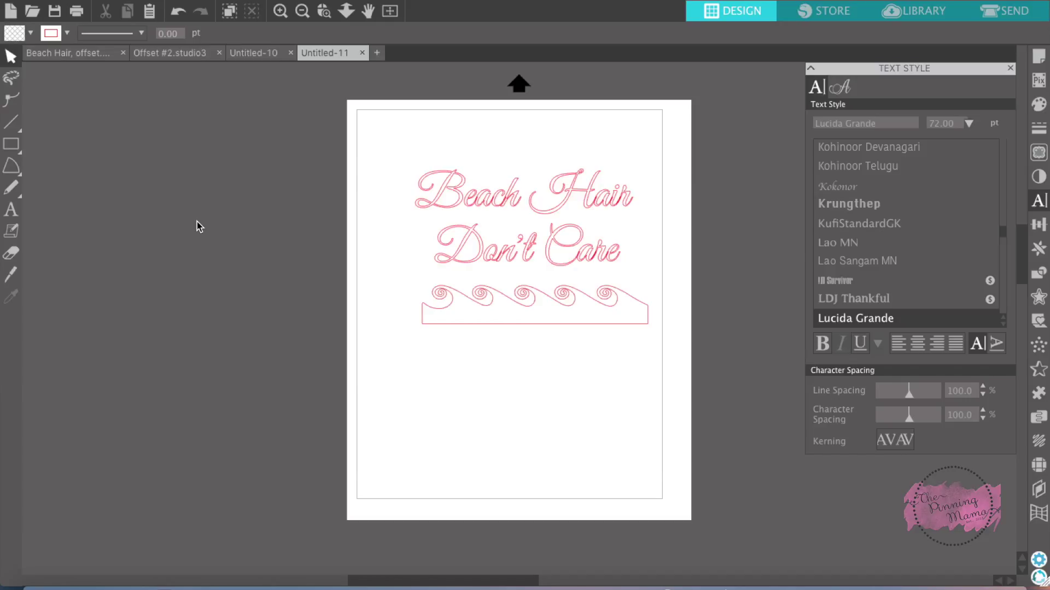
View the finished example design, then return to the Untitled-11 working document
left_click(100, 53)
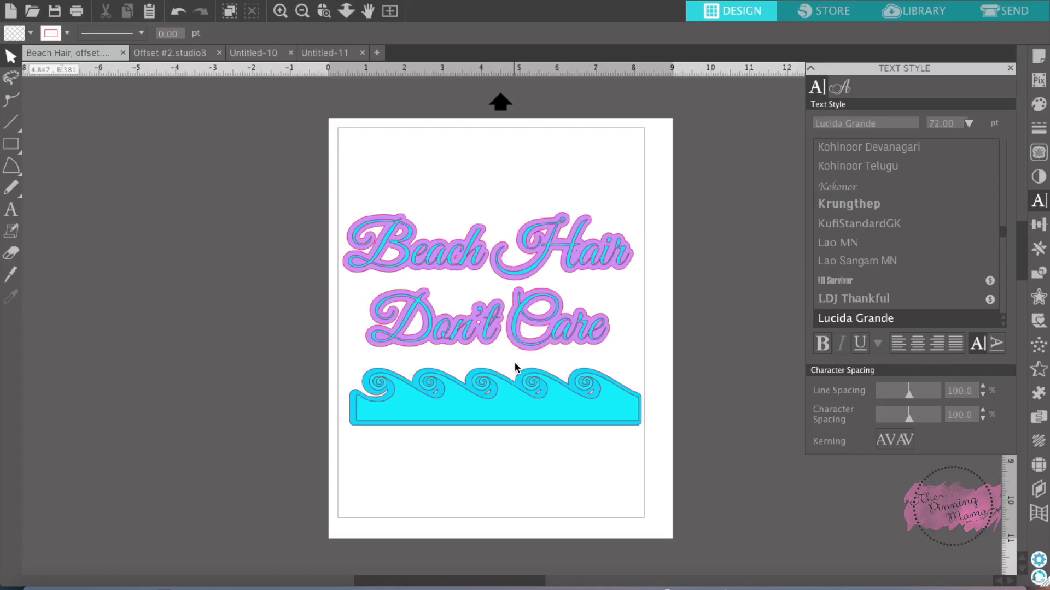
left_click(331, 50)
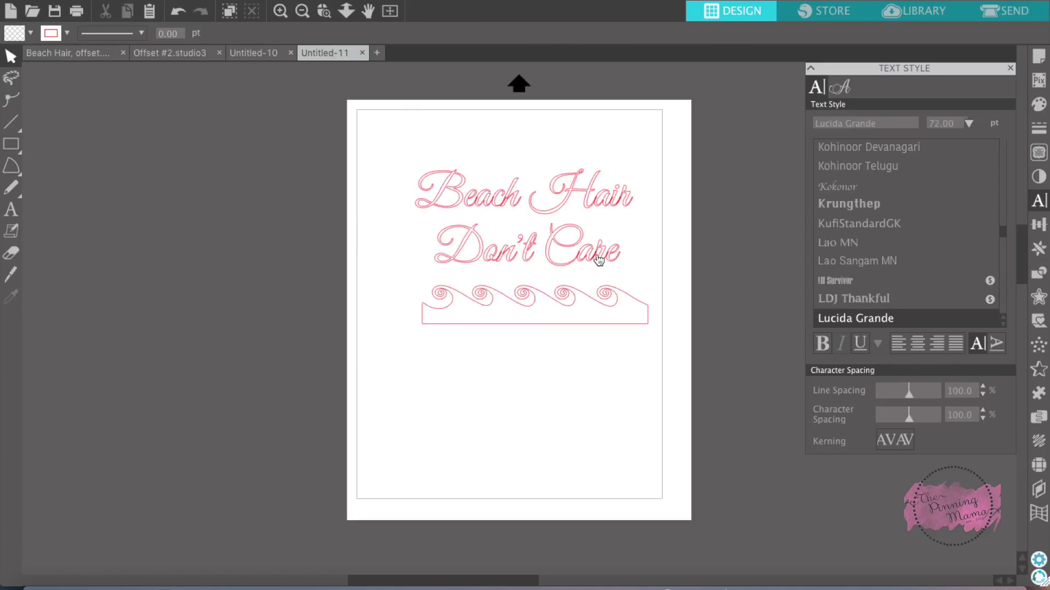
Box-select both lines of the Great Vibes 'Beach Hair Don't Care' text
scroll(879, 211, "up", 15)
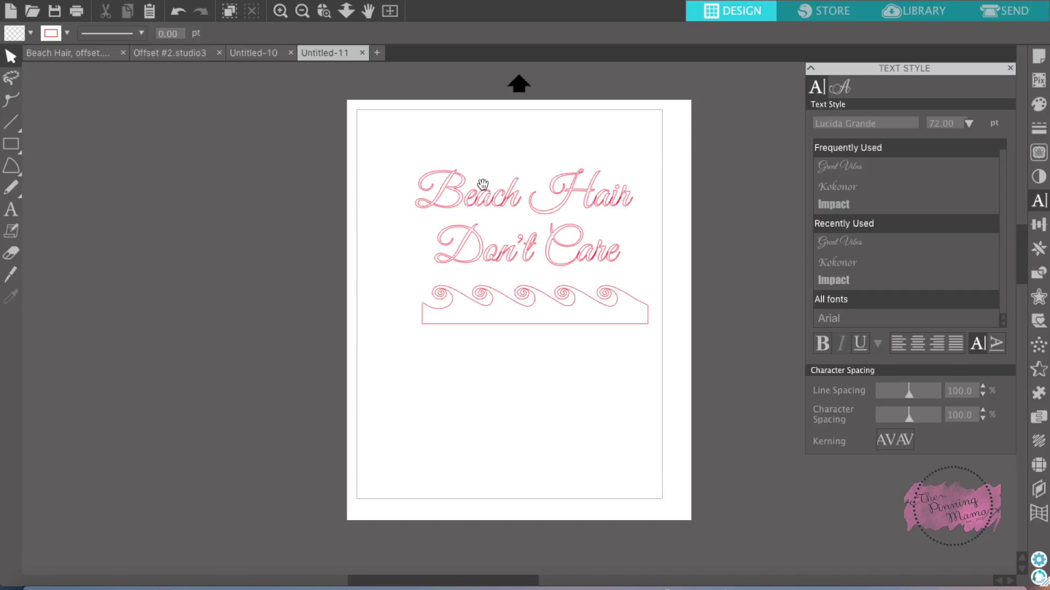
left_click_drag(410, 169, 641, 285)
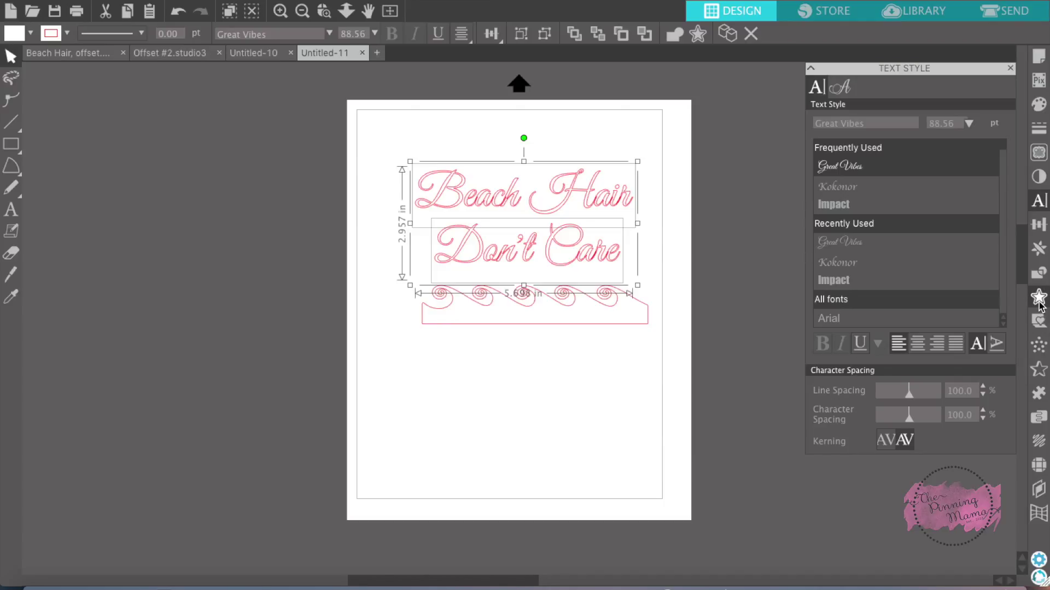
Apply a 0.125 in rounded offset to the script text and lift the new outline upward
left_click(1039, 300)
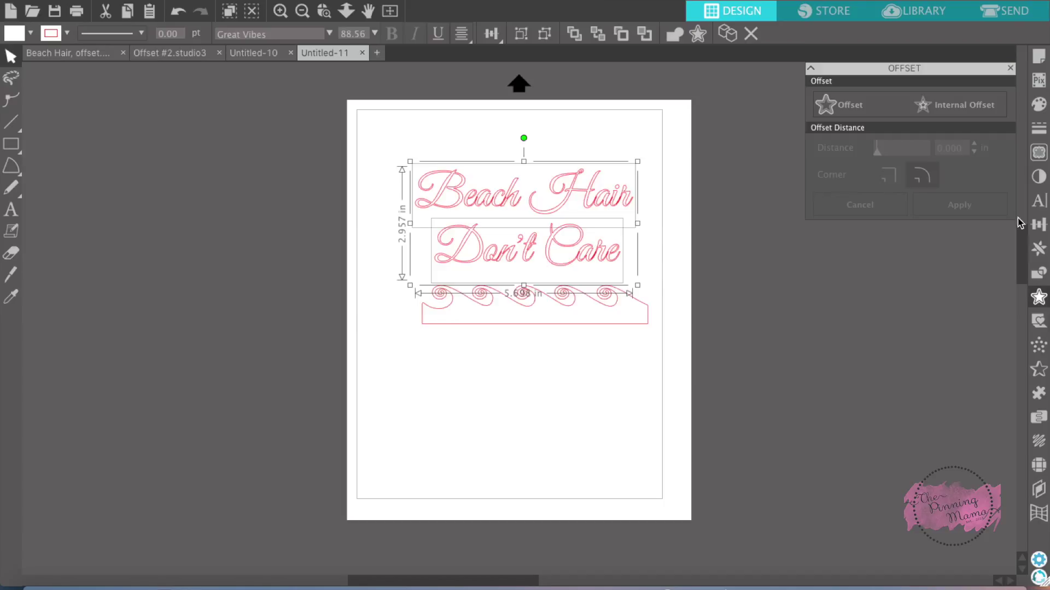
left_click(845, 109)
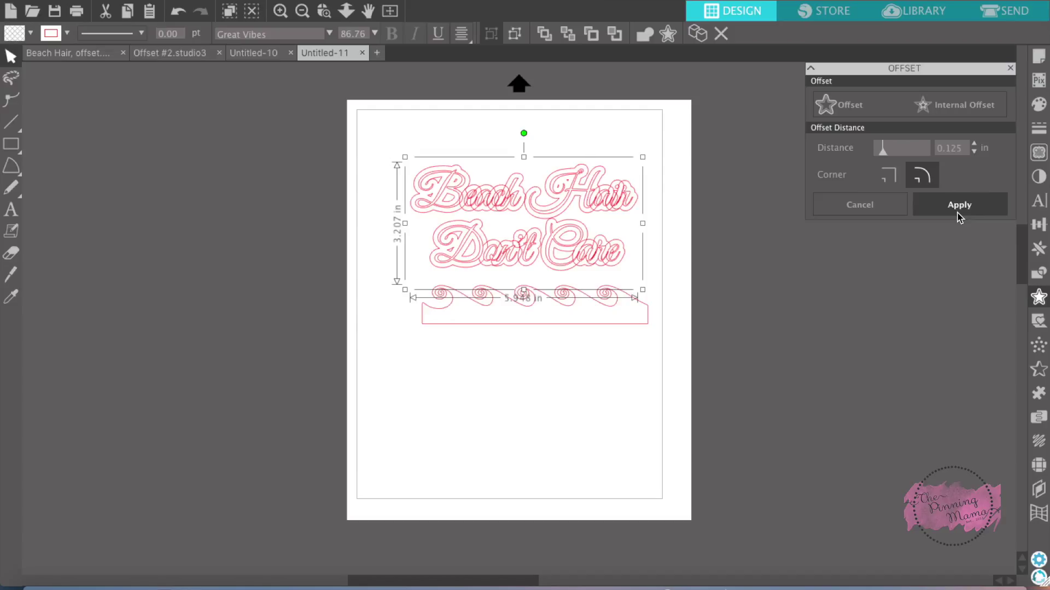
left_click(958, 215)
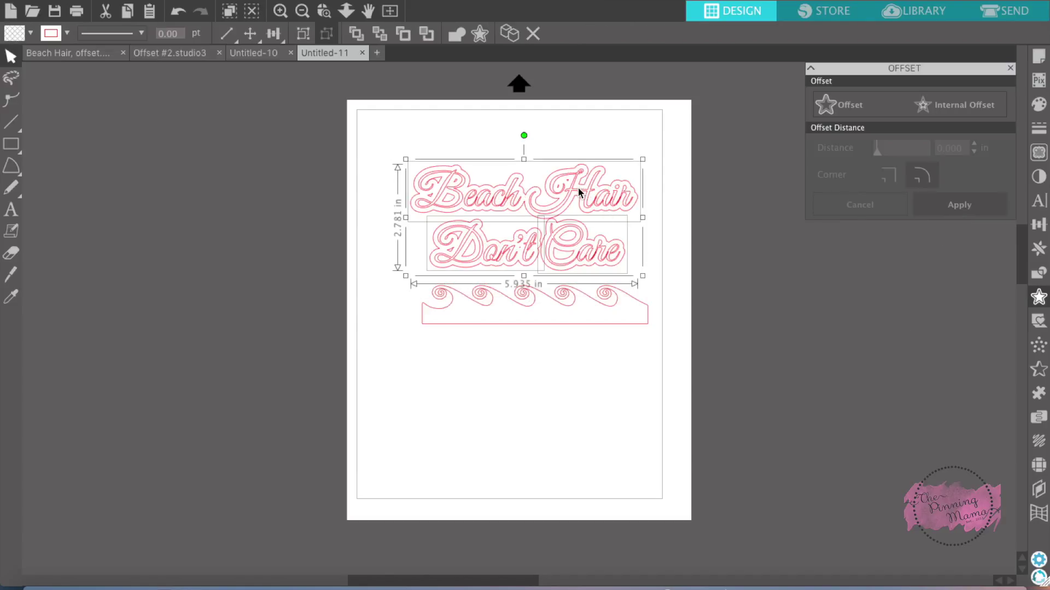
left_click_drag(578, 187, 573, 147)
Move the offset outline off the page to the left and group its pieces
left_click(598, 253)
left_click_drag(598, 253, 597, 259)
key("ctrl+z")
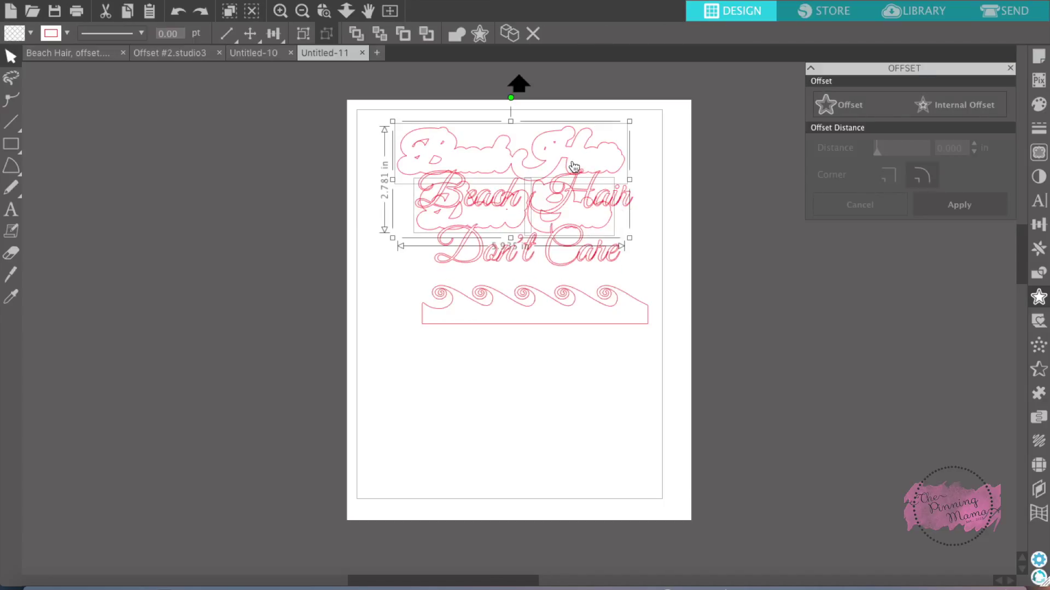
left_click_drag(570, 168, 275, 235)
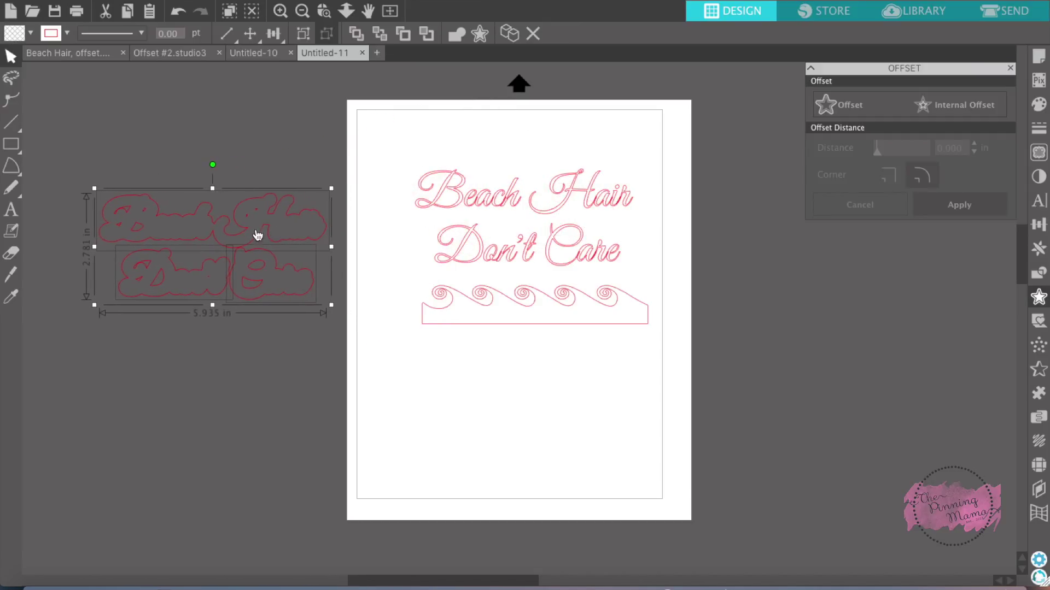
right_click(219, 237)
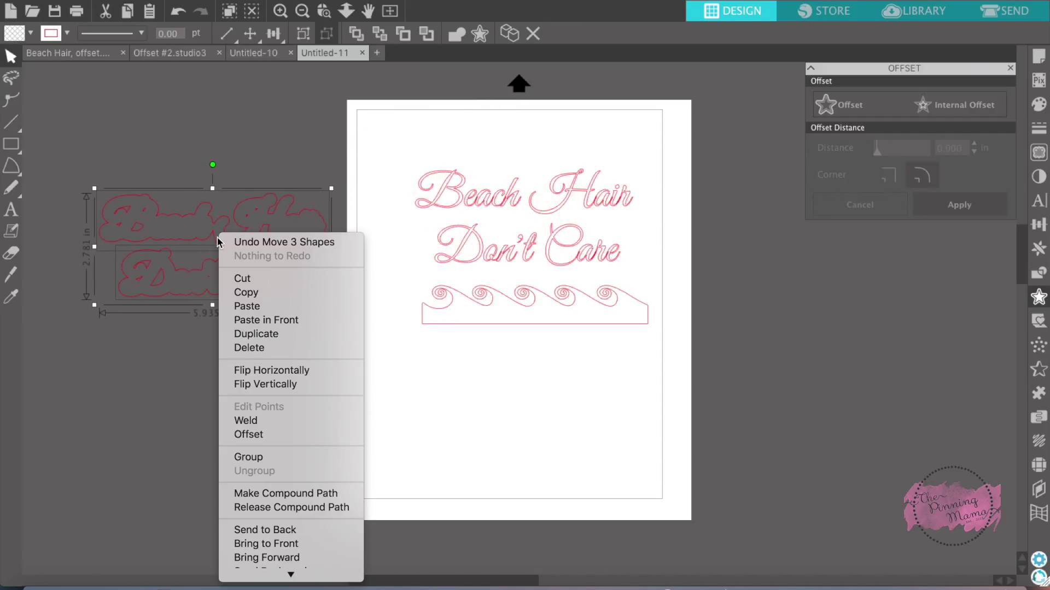
left_click(297, 457)
left_click(405, 163)
Group the two script text lines and move the group off the page to the lower left
left_click_drag(405, 163, 633, 288)
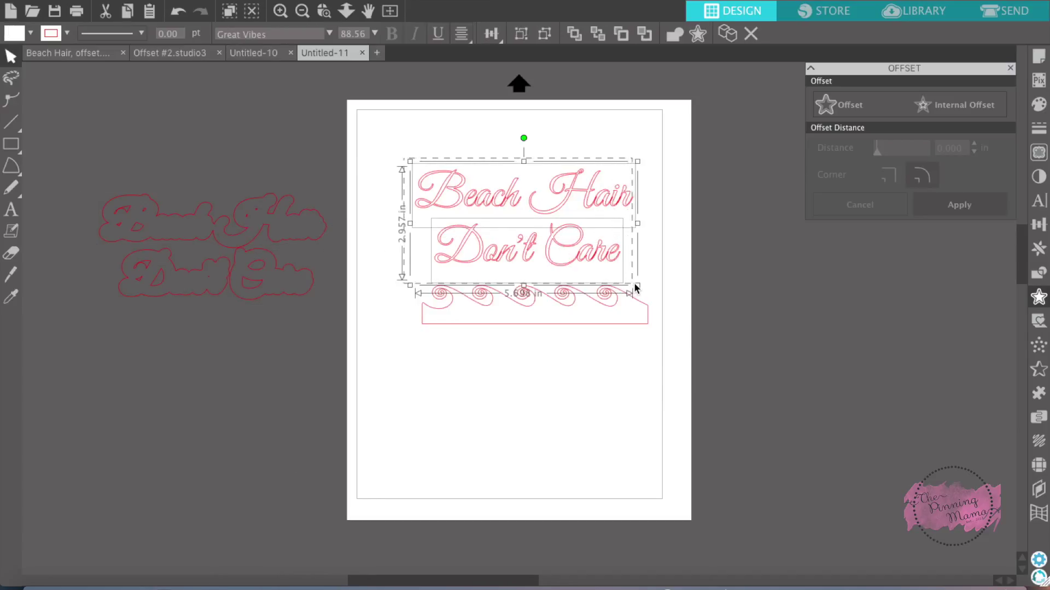
right_click(548, 217)
left_click(488, 224)
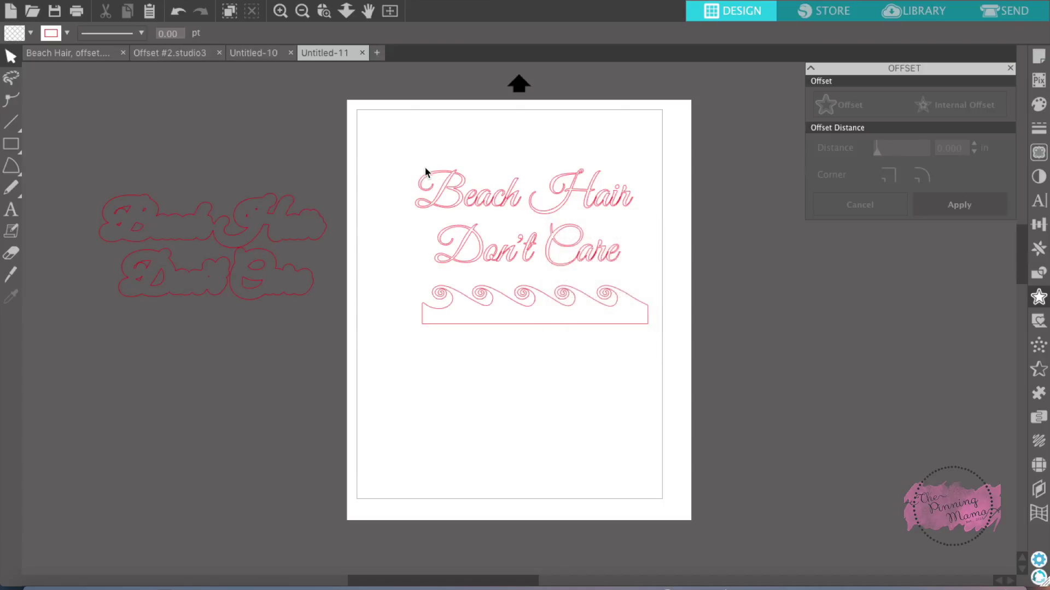
left_click_drag(424, 167, 628, 273)
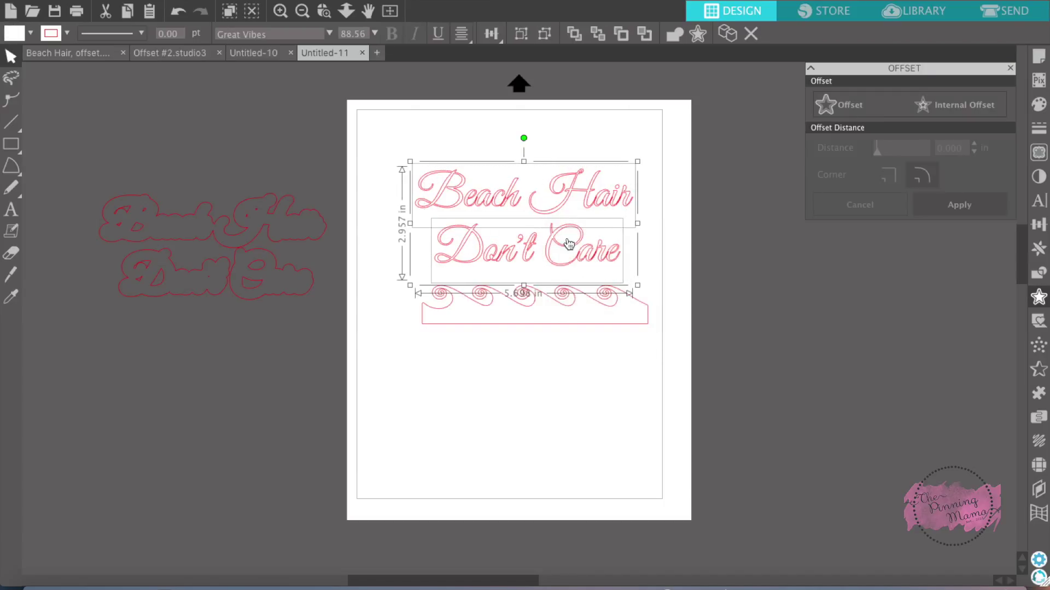
right_click(532, 220)
left_click(403, 141)
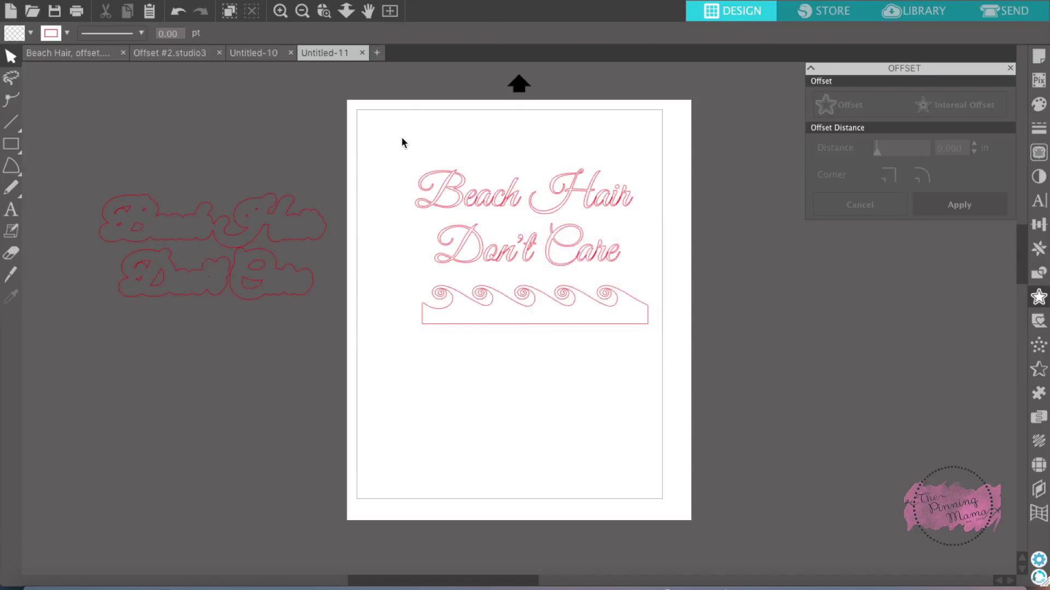
left_click_drag(403, 141, 636, 282)
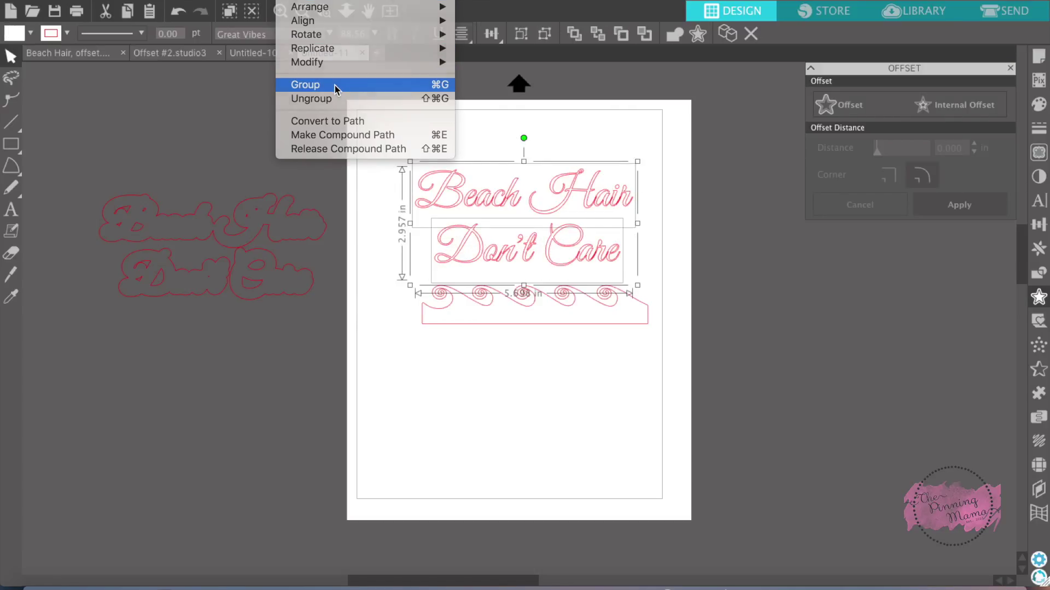
left_click(335, 86)
left_click_drag(474, 191, 266, 400)
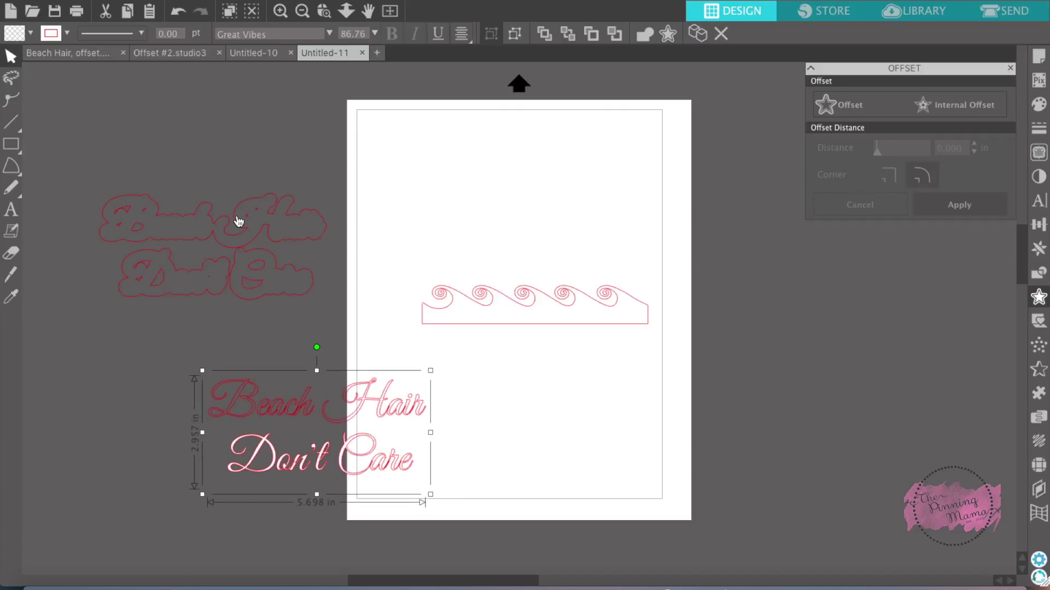
Bring the offset outline back to the page top and centre the text group inside it
left_click(238, 222)
left_click_drag(328, 218, 560, 189)
left_click(290, 429)
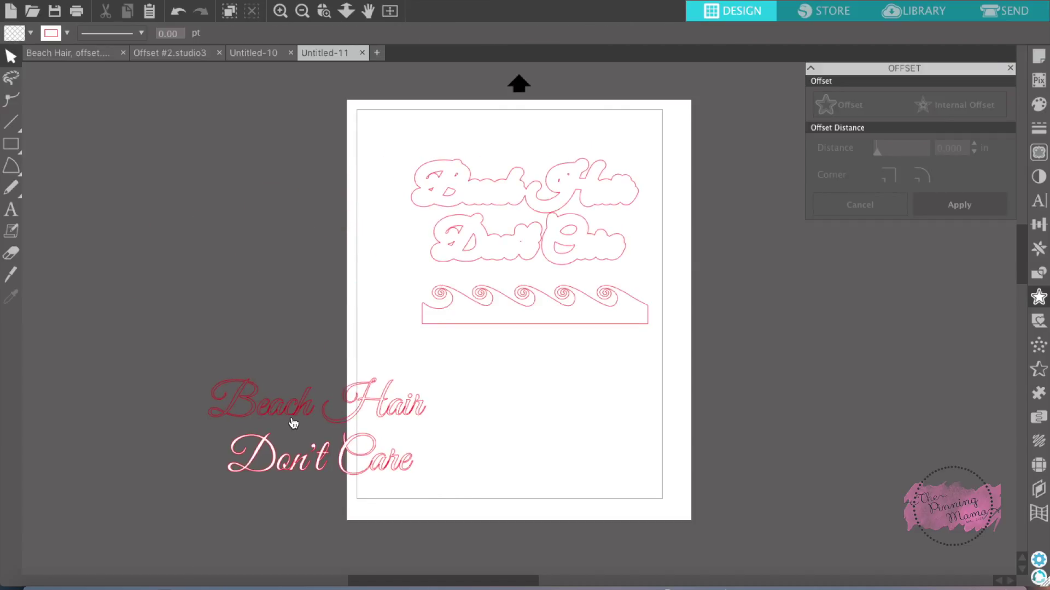
left_click_drag(293, 425, 500, 203)
key("Escape")
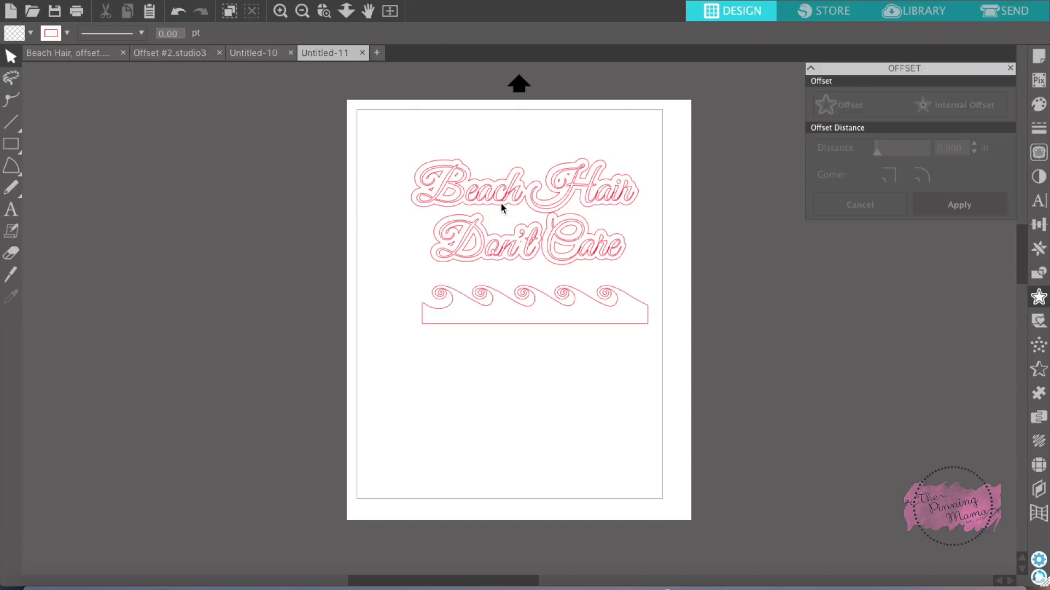
Fill the script text with lavender and its offset outline with pink
left_click(570, 243)
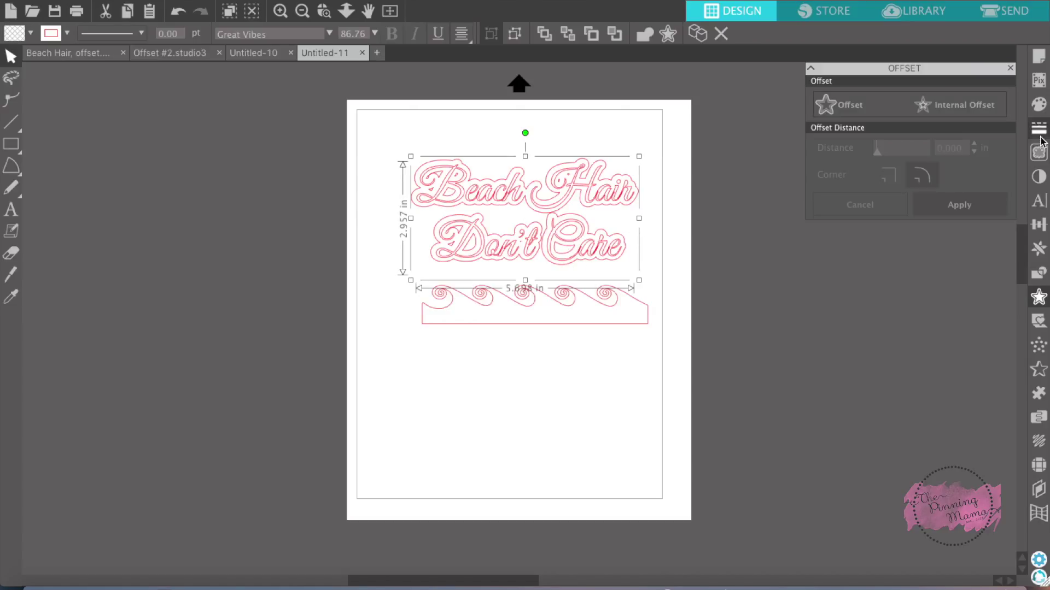
left_click(1039, 107)
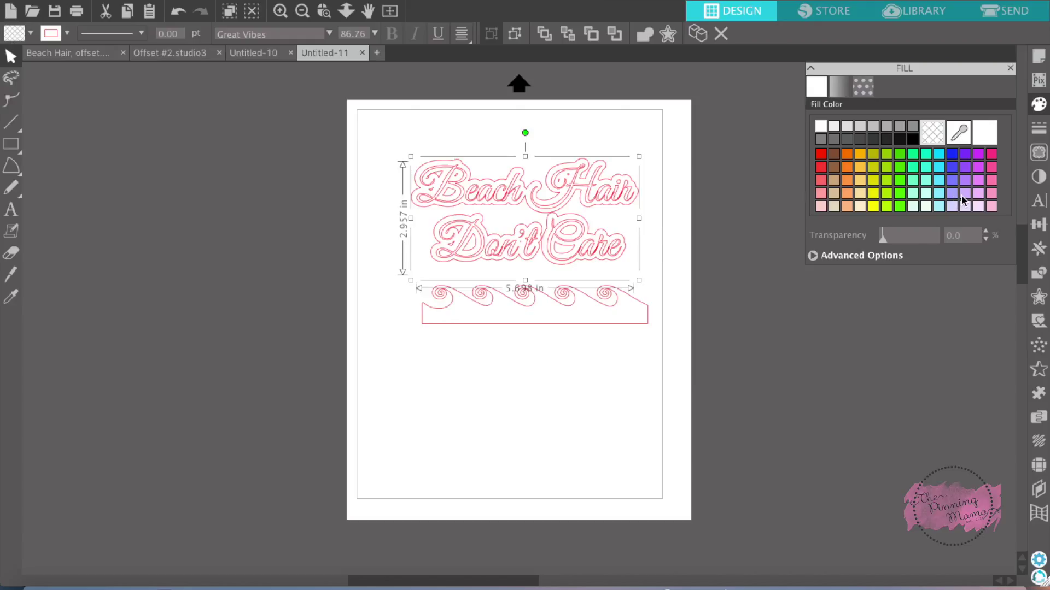
left_click(962, 195)
left_click(603, 179)
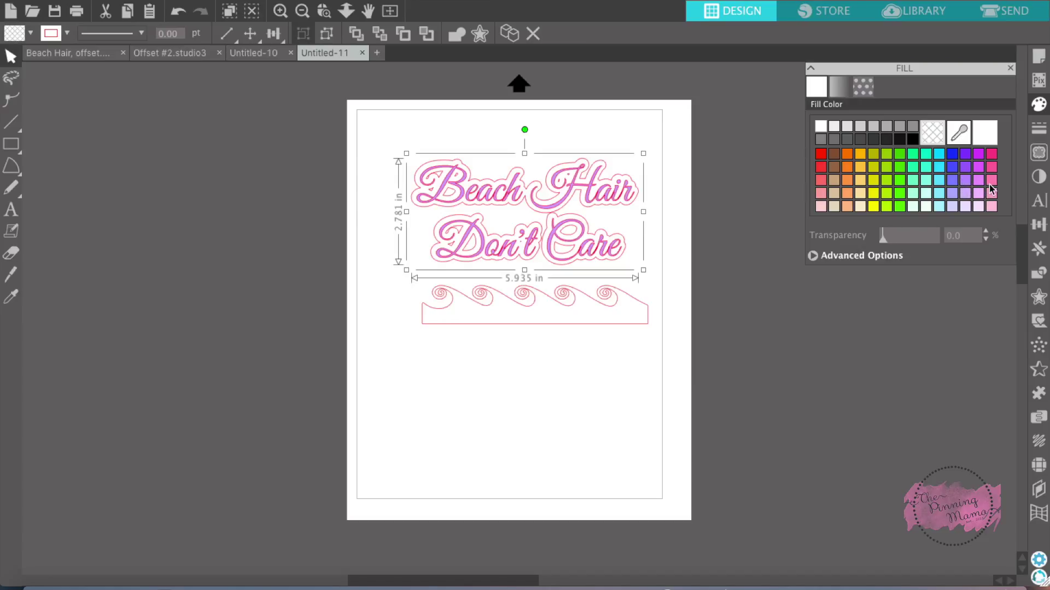
left_click(769, 294)
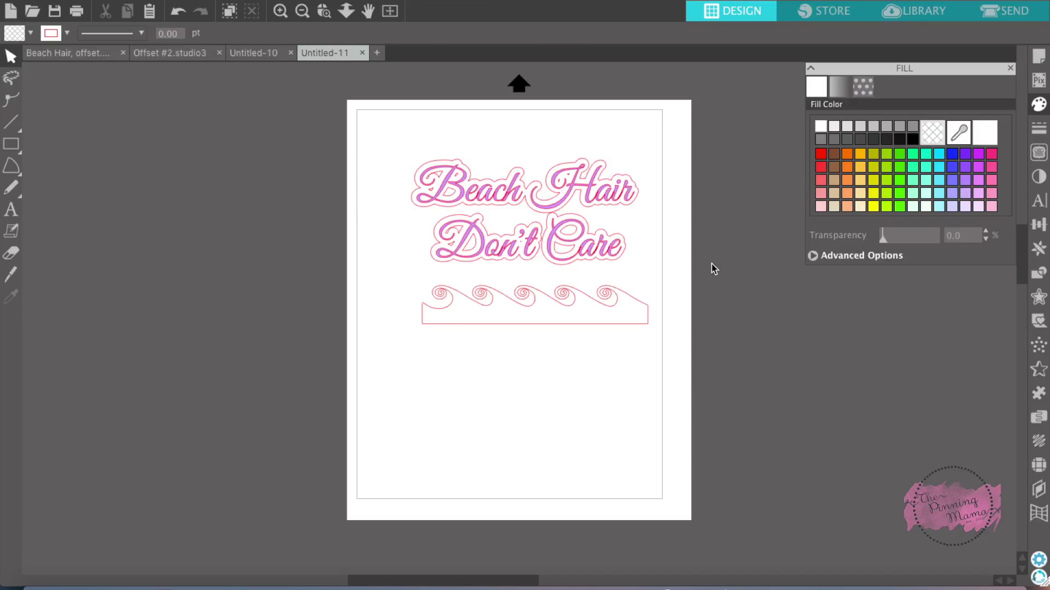
left_click(629, 209)
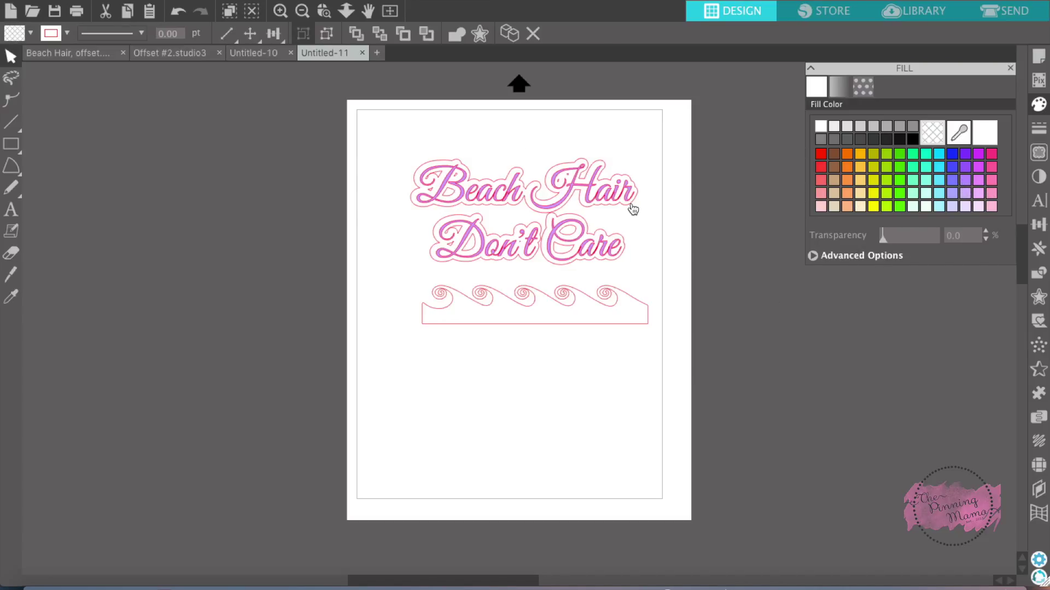
left_click(992, 179)
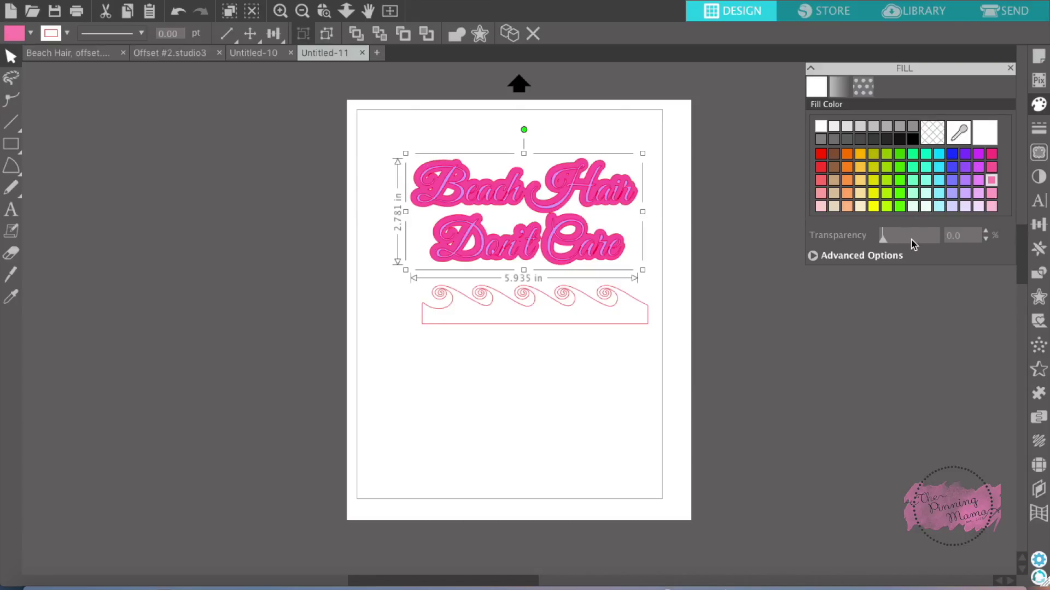
Change the script fill to purple and the offset fill to a lighter pink
left_click(589, 193)
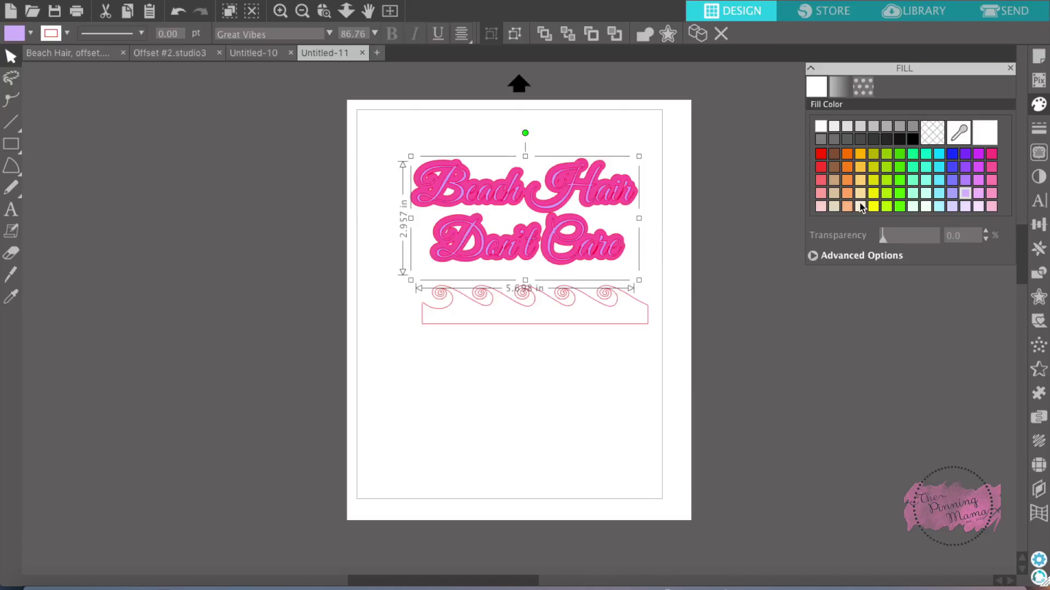
left_click(965, 166)
left_click(844, 311)
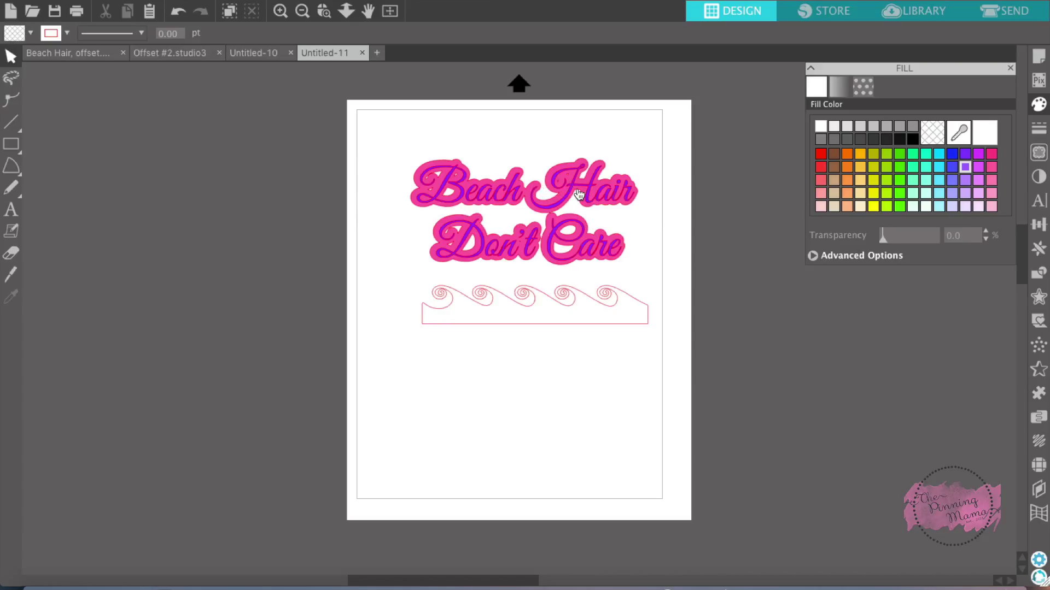
mouse_move(575, 191)
left_mouse_down()
mouse_move(590, 201)
mouse_move(553, 252)
mouse_move(573, 192)
left_mouse_up()
key("Escape")
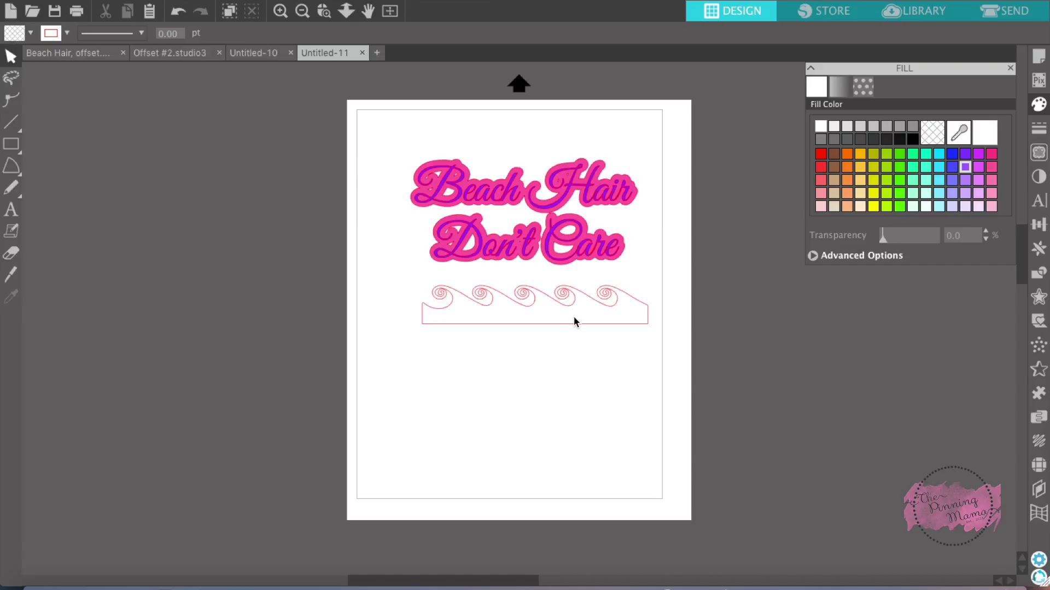
left_click(635, 191)
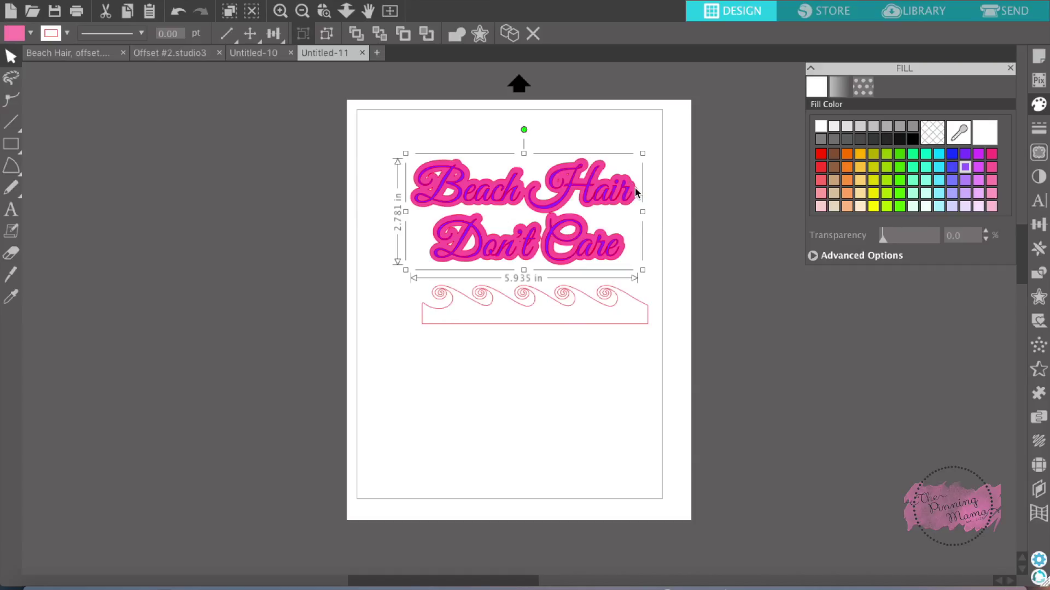
left_click(992, 195)
left_click(761, 313)
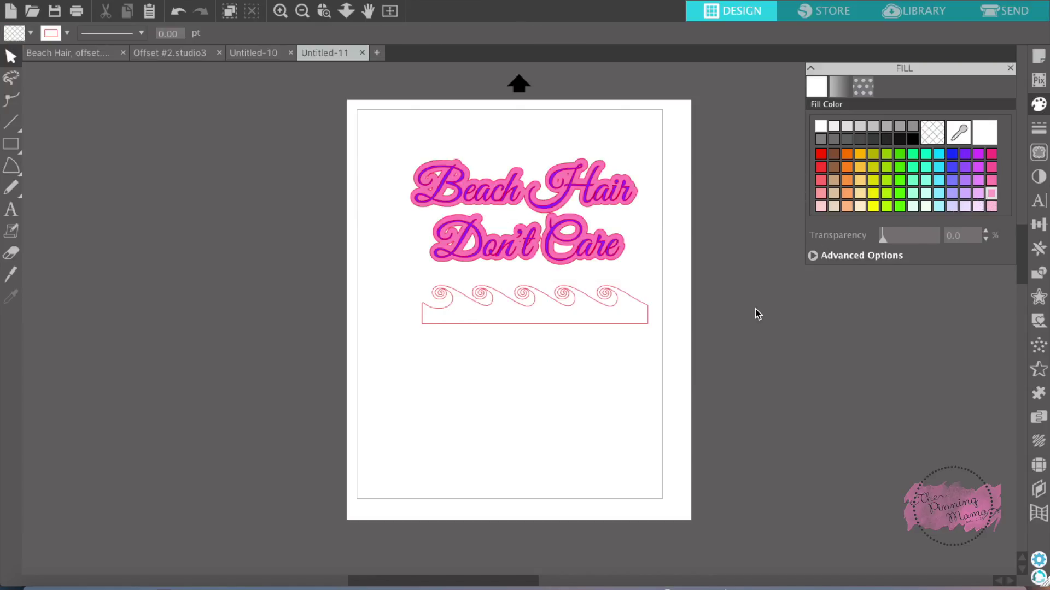
Add a 0.125 in rounded offset around the wave border and move the original wave below it
left_click(570, 326)
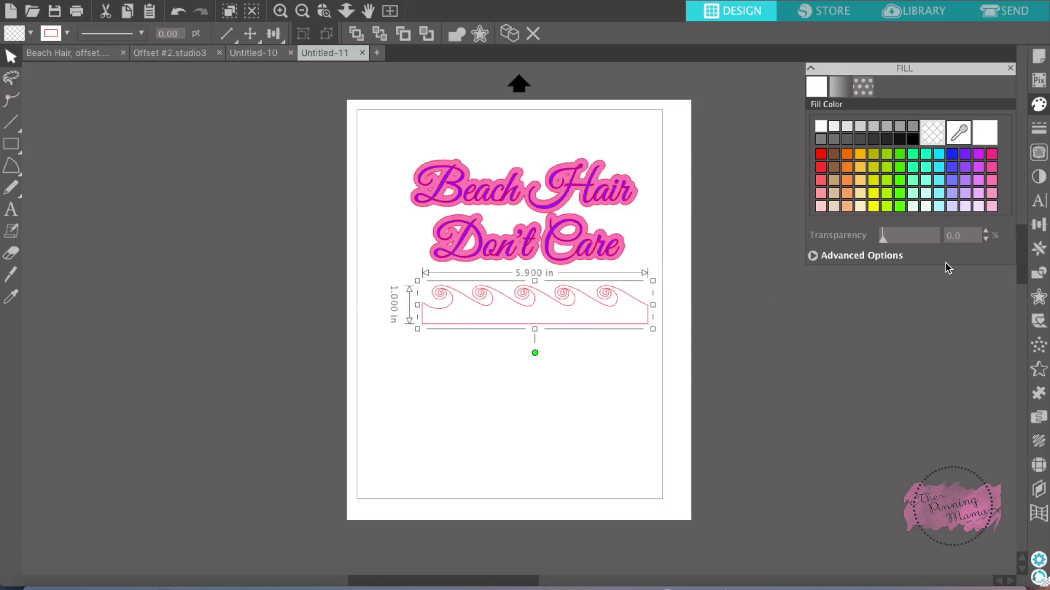
left_click(1039, 298)
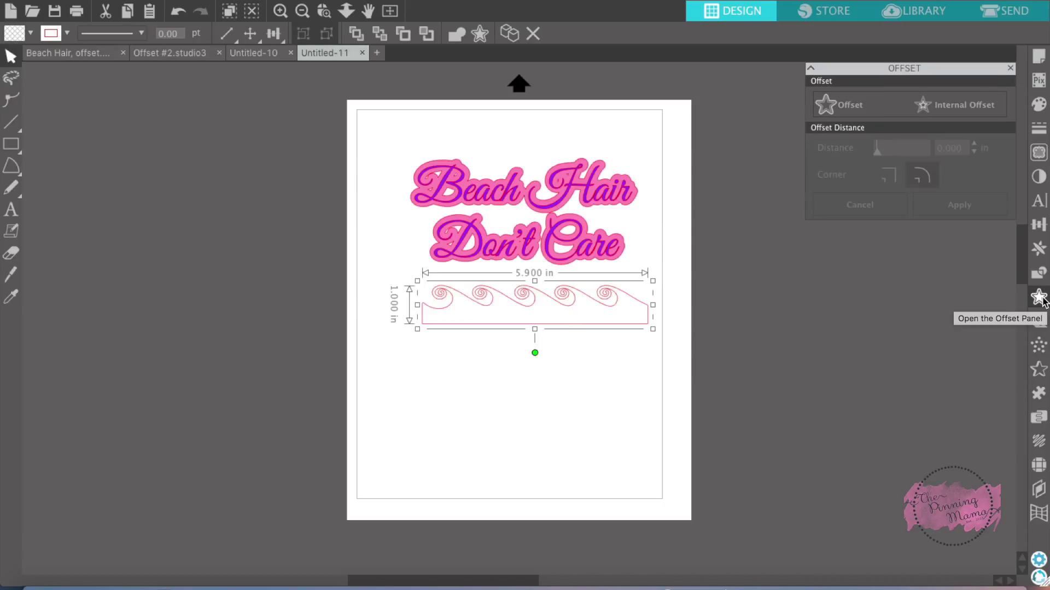
left_click(852, 106)
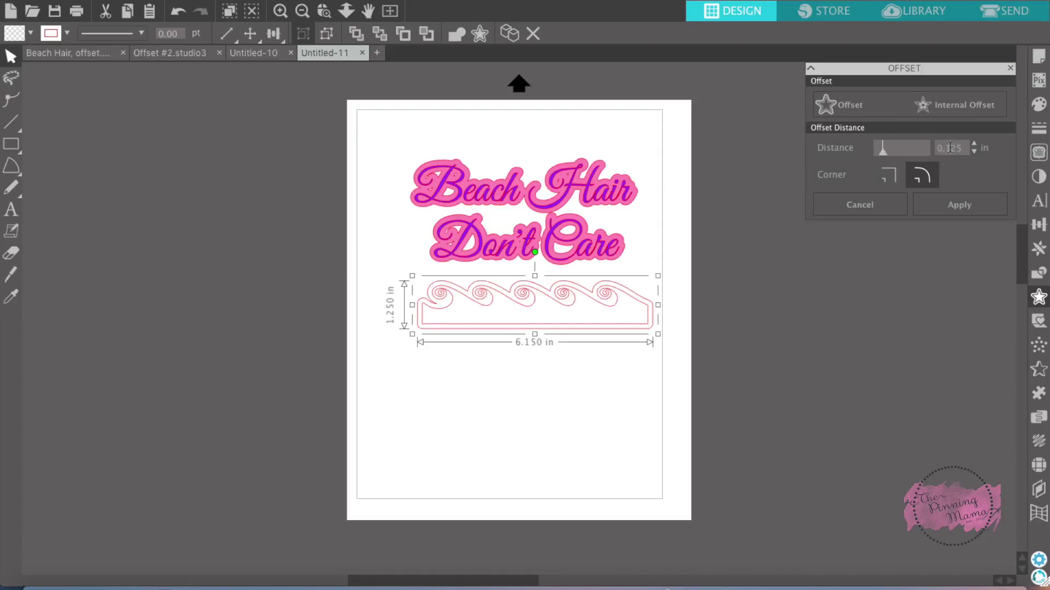
left_click(955, 203)
left_click(634, 343)
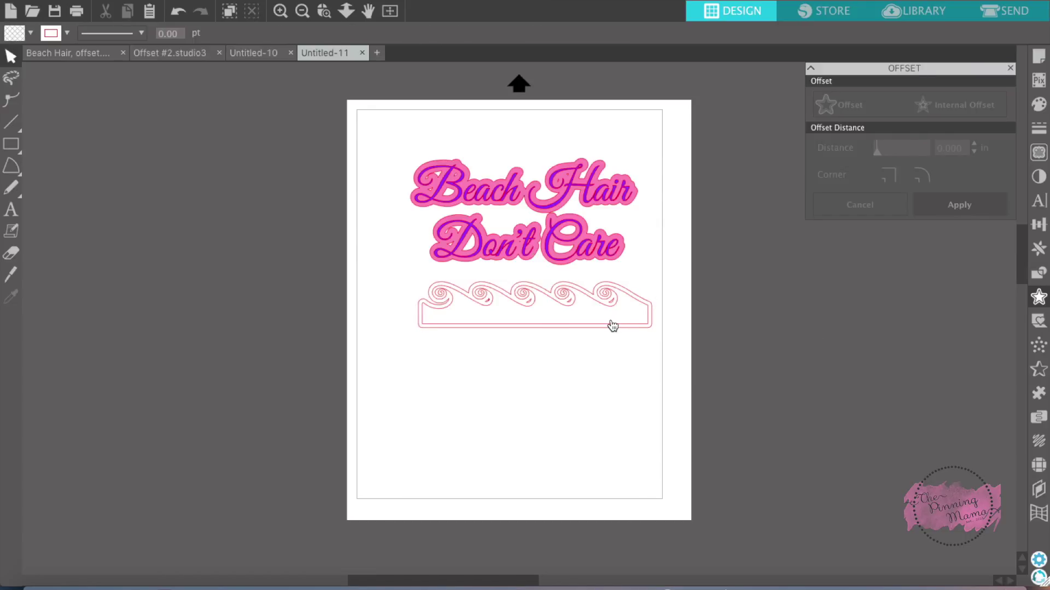
left_click_drag(611, 326, 609, 389)
left_click(619, 356)
Fill the wave offset blue-violet and the spiral wave cyan, then stack the wave on its offset
left_click(635, 329)
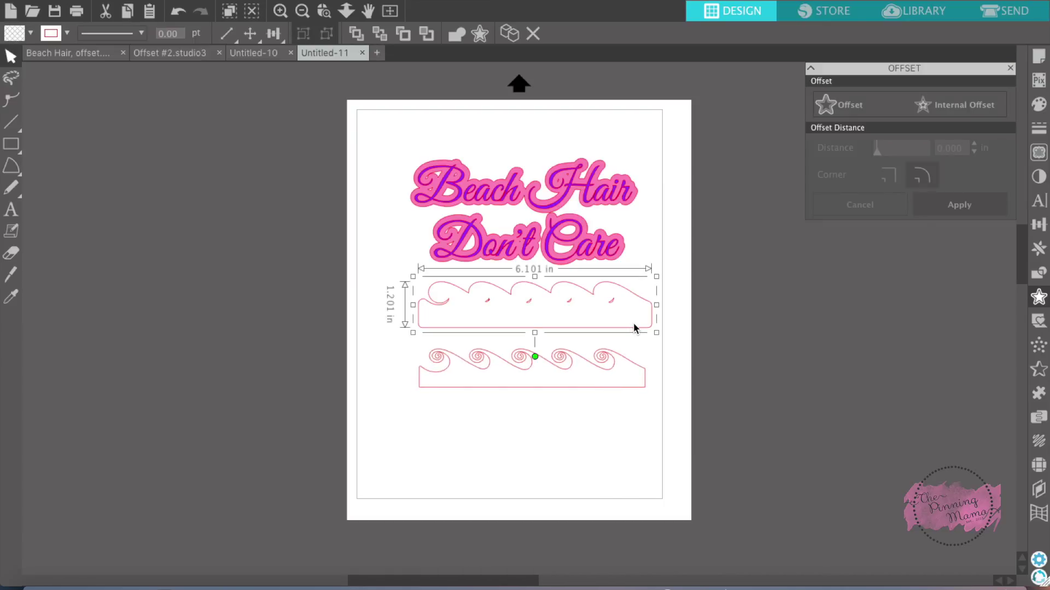
left_click(1038, 104)
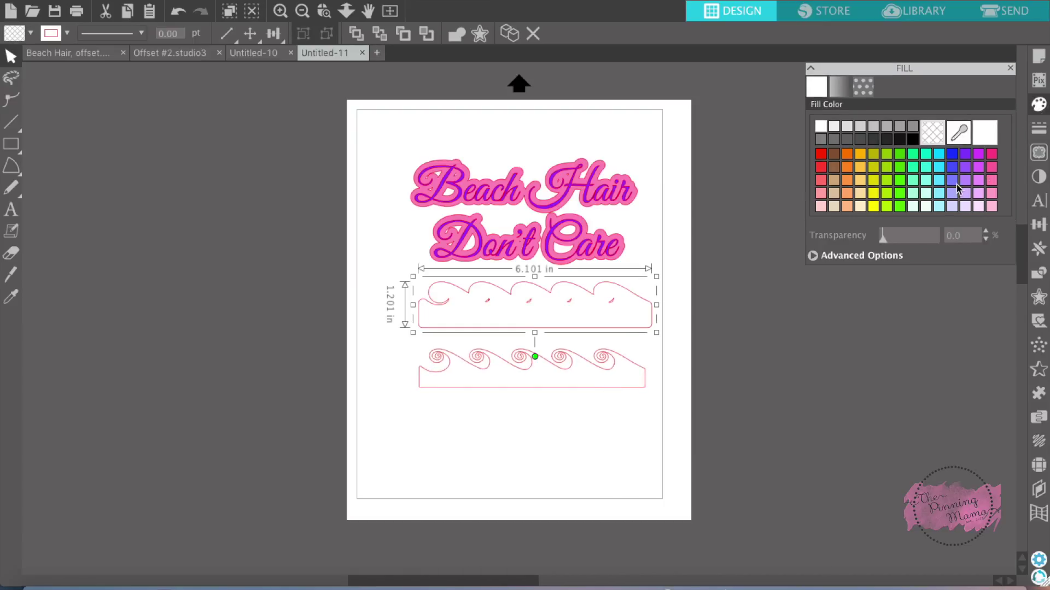
left_click(953, 167)
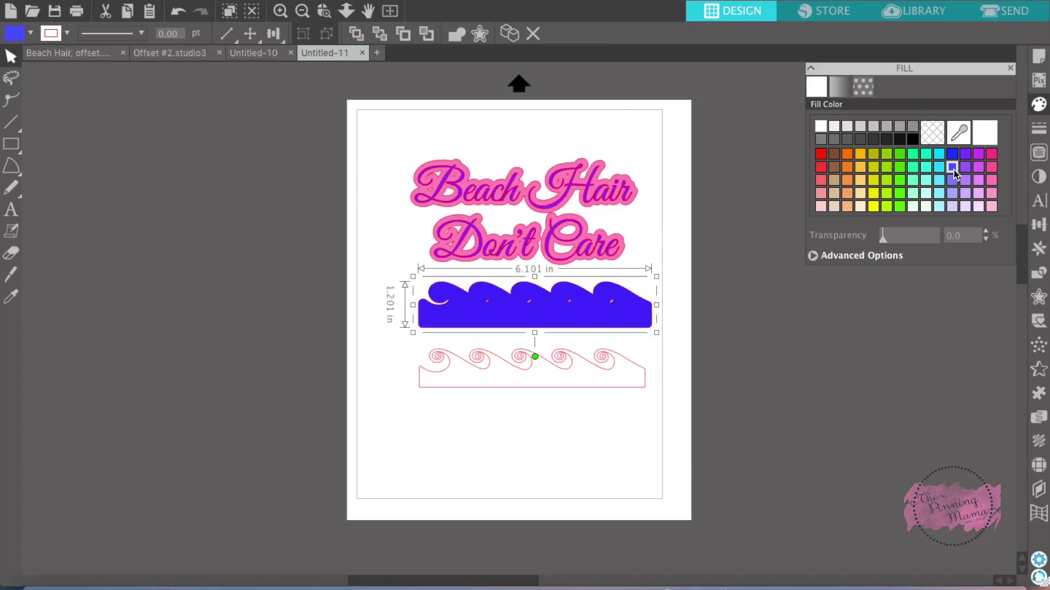
left_click(613, 395)
left_click(611, 386)
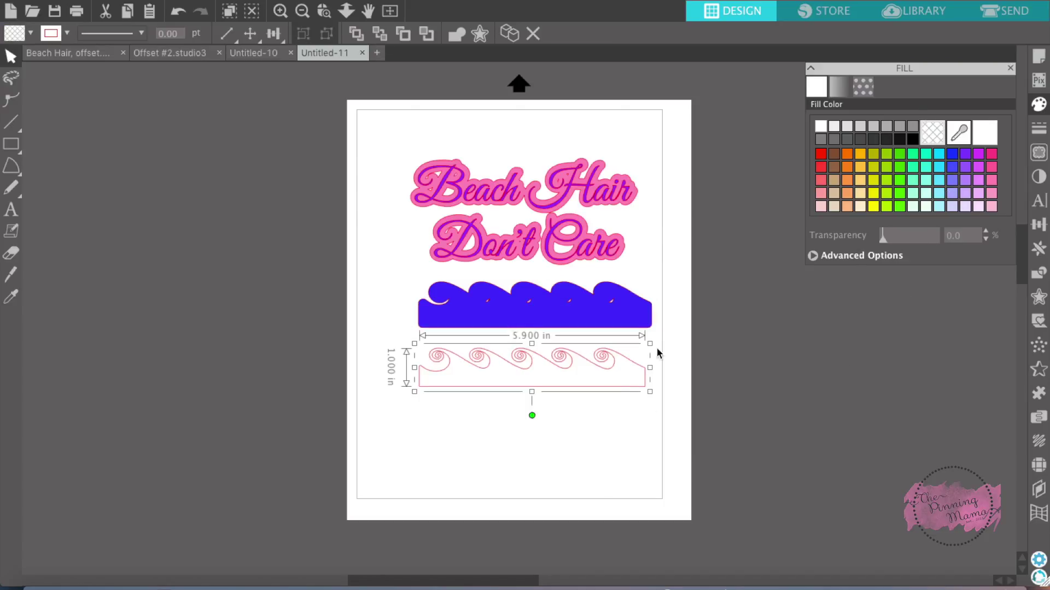
left_click(939, 181)
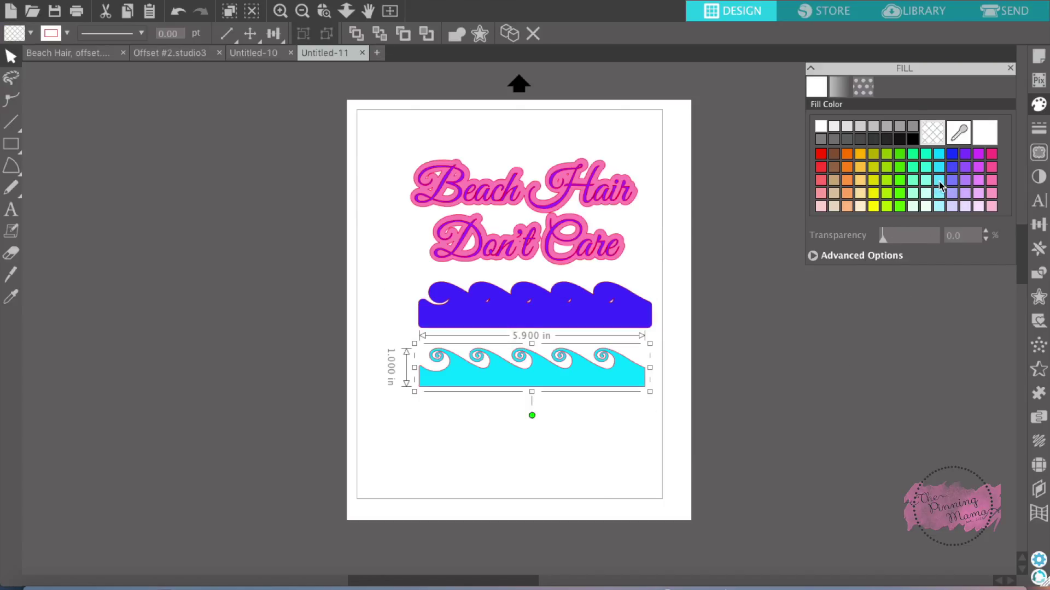
left_click_drag(601, 373, 606, 312)
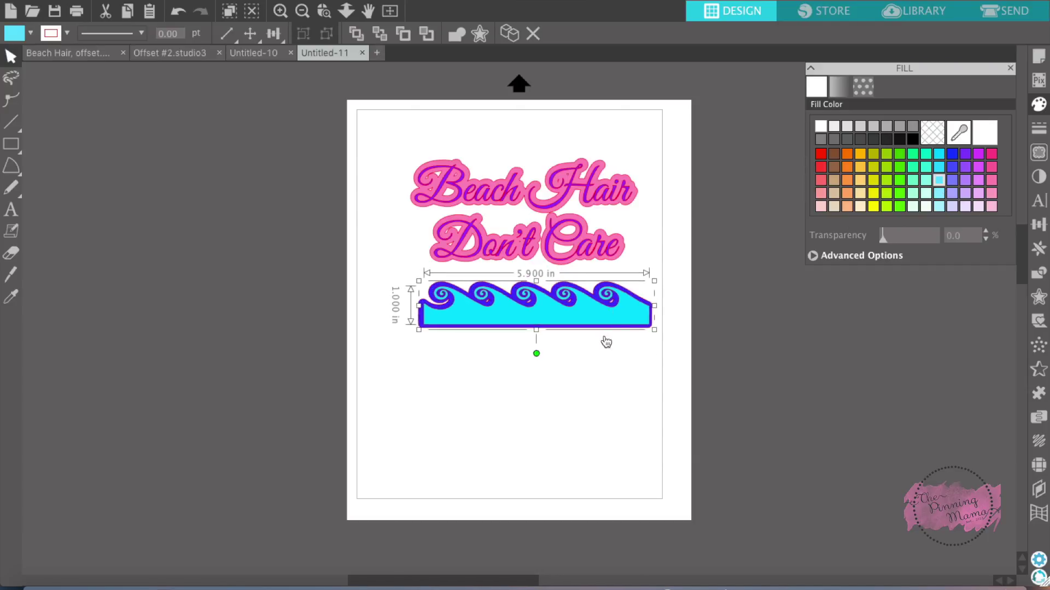
left_click(601, 387)
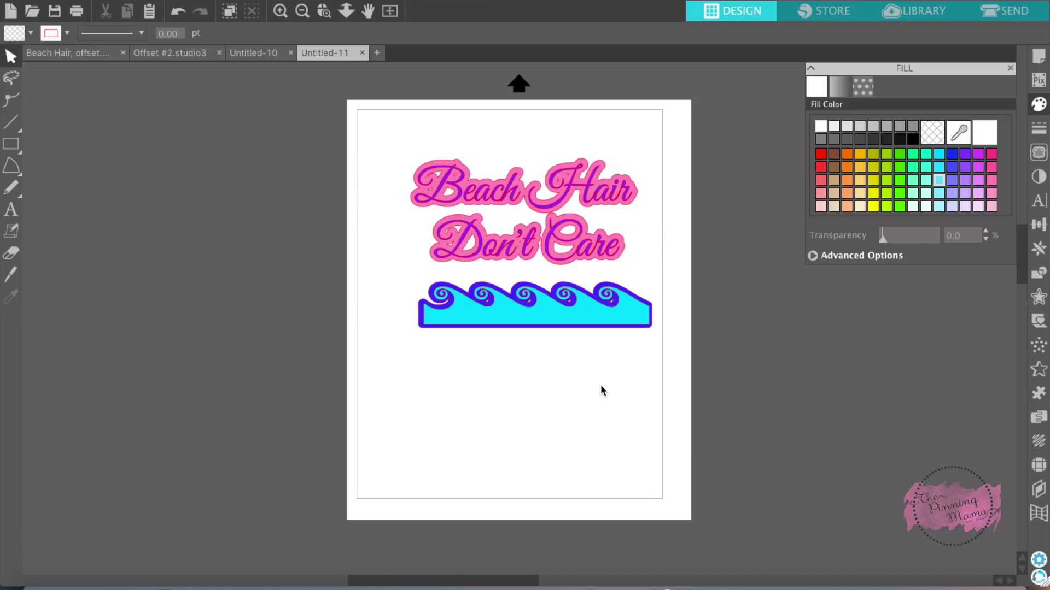
left_click_drag(405, 162, 581, 251)
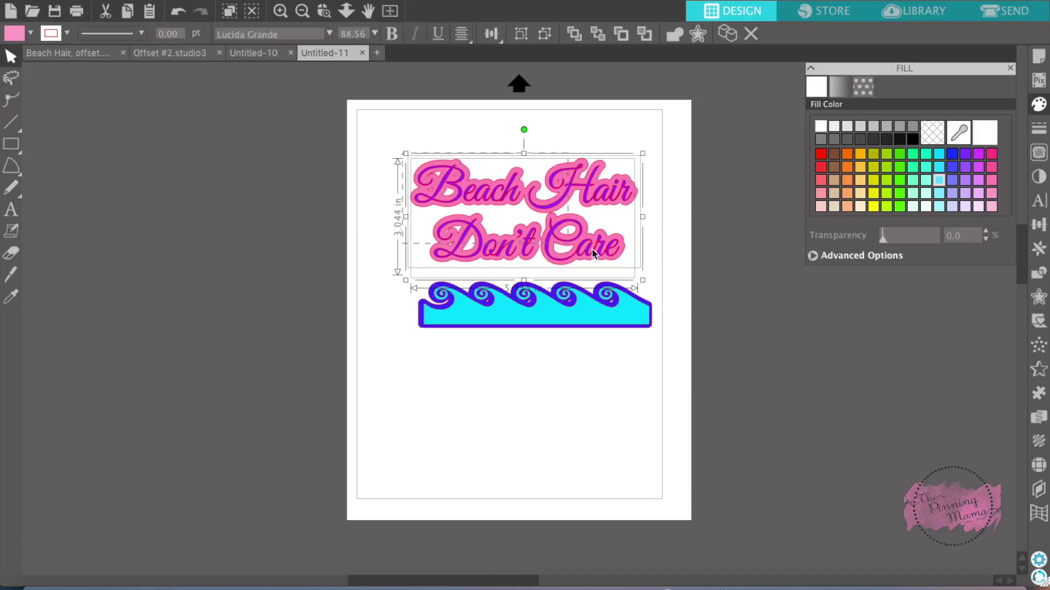
Weld the selected text and offset shapes, then undo the weld
right_click(521, 209)
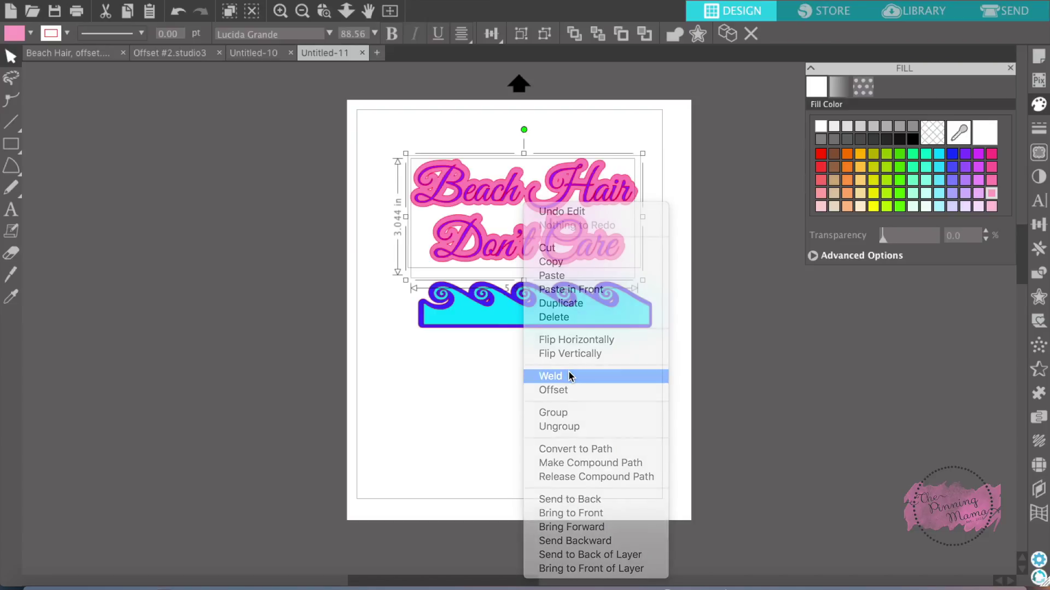
left_click(569, 376)
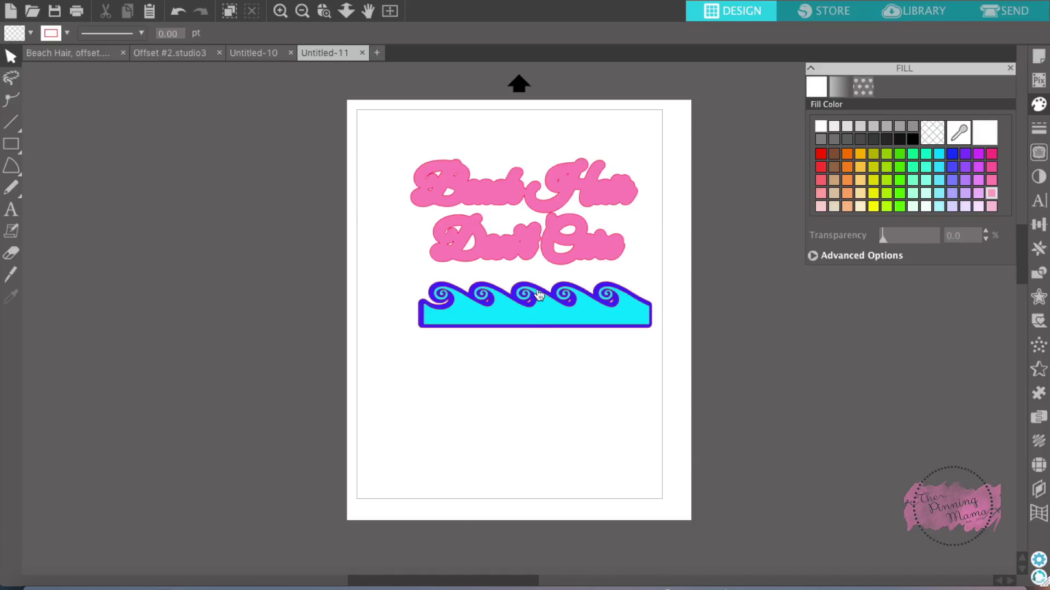
left_click(437, 171)
left_click_drag(592, 281, 619, 285)
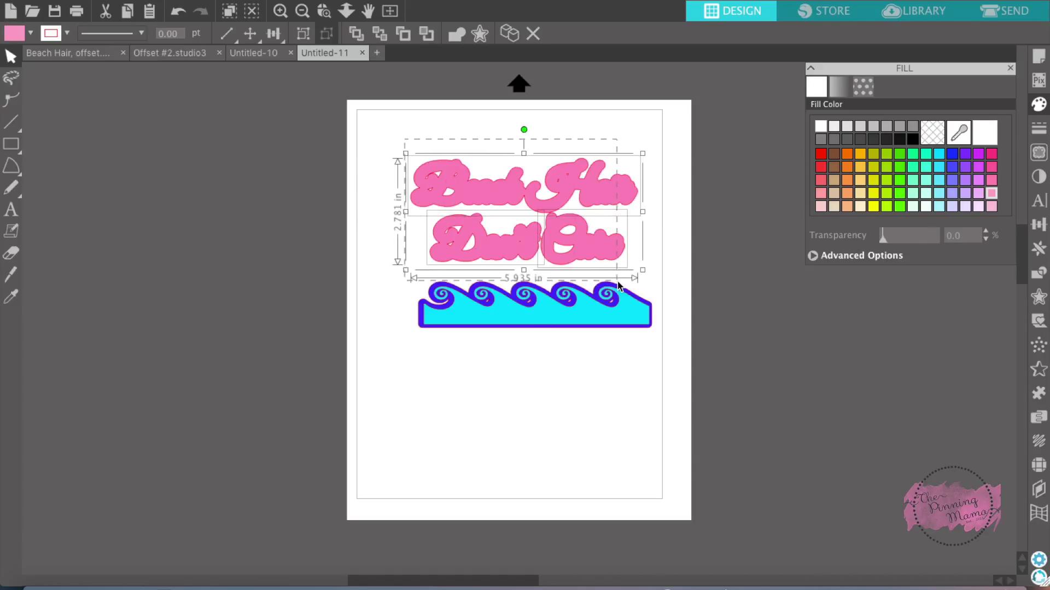
key("super+z")
key("super+z")
key("super+z")
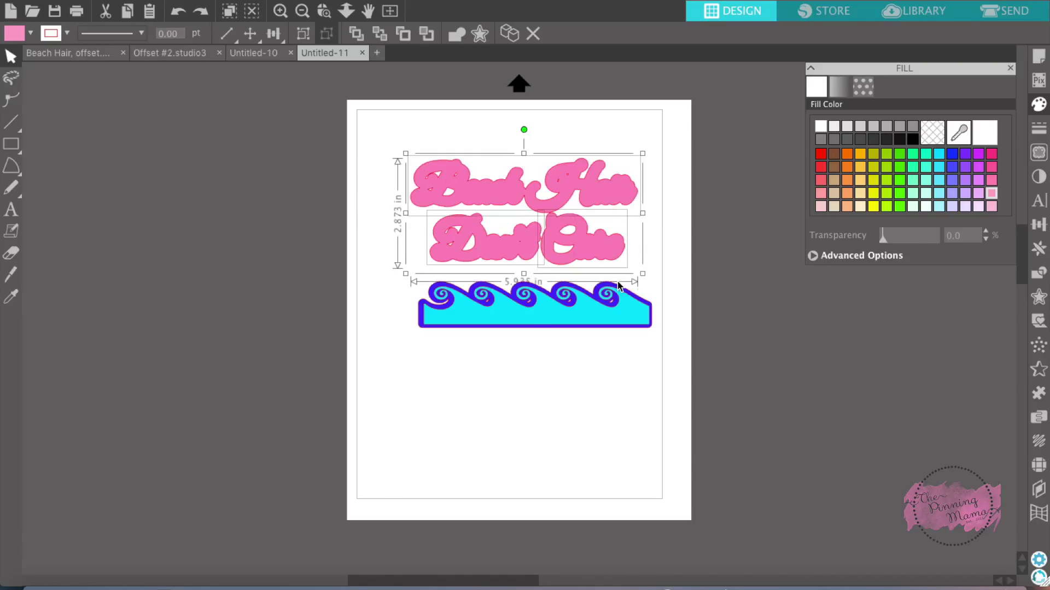
Move the pink offset off the page to the left and select the purple script text
left_click_drag(558, 198, 271, 247)
left_click(386, 186)
left_click(409, 169)
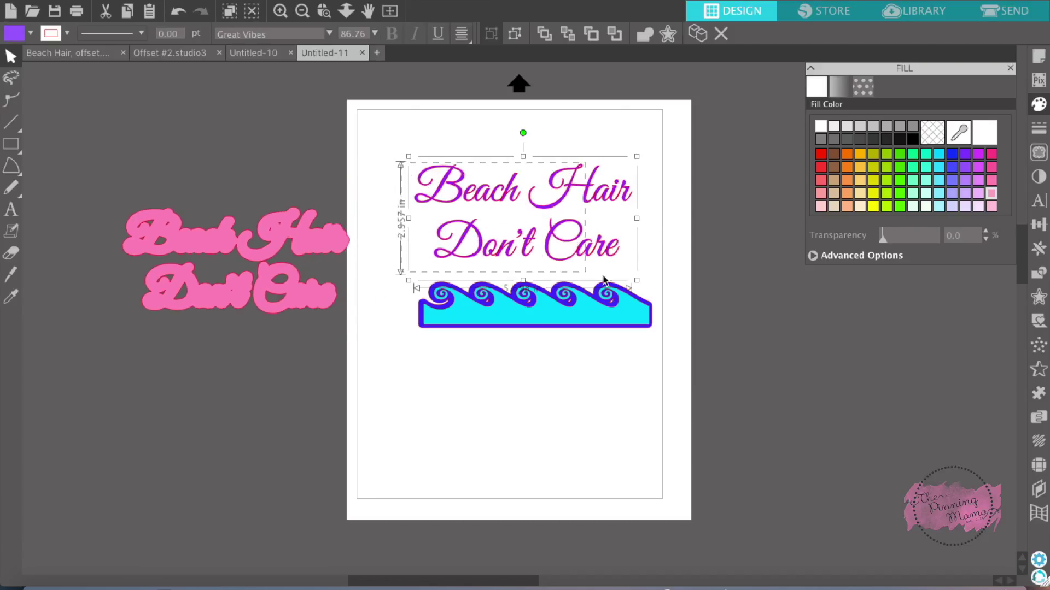
right_click(537, 215)
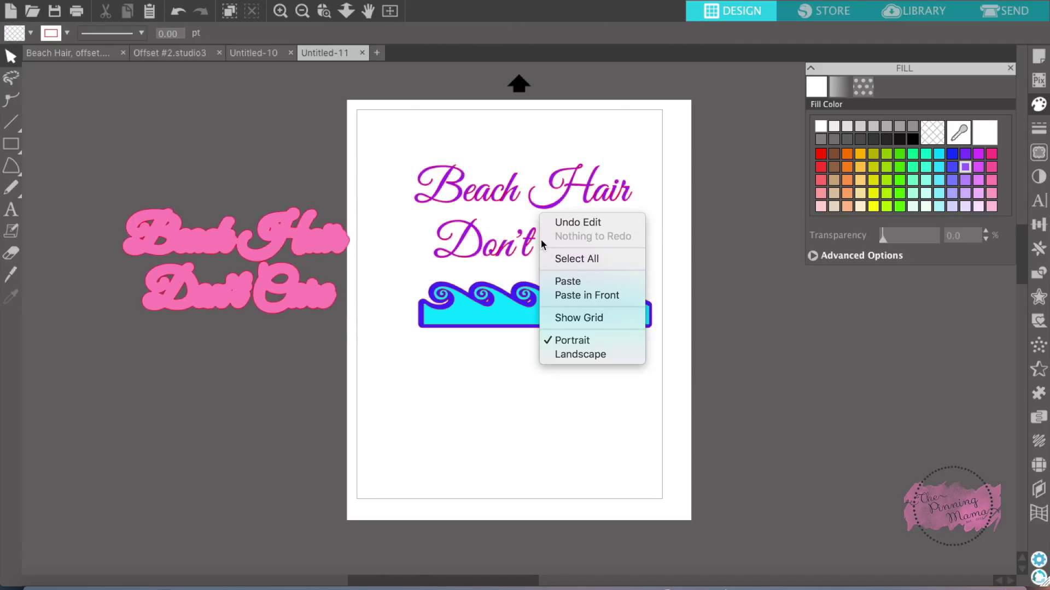
key("Escape")
left_click(411, 159)
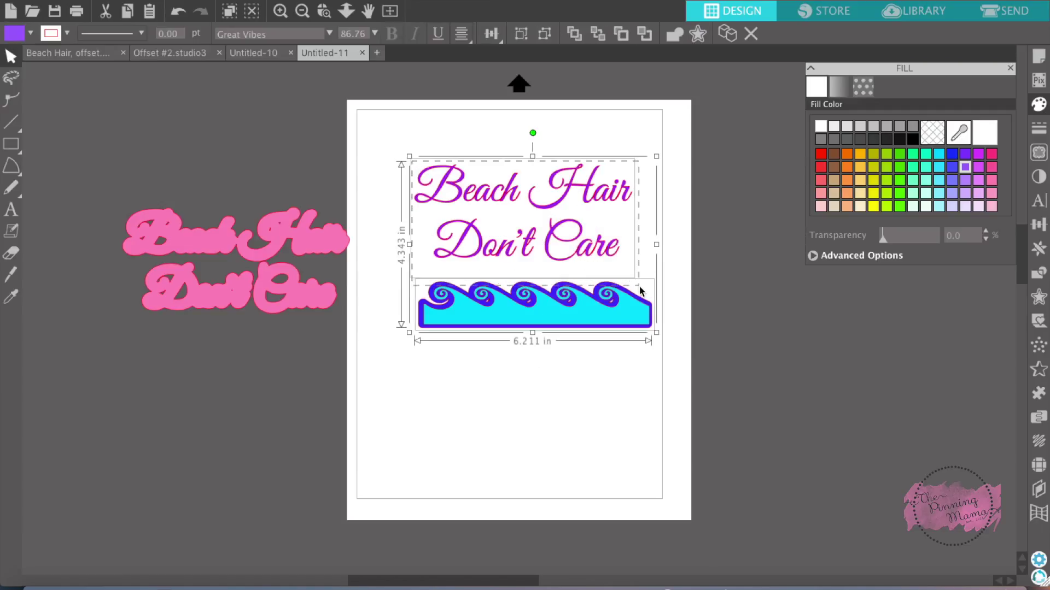
right_click(522, 208)
left_click(513, 207)
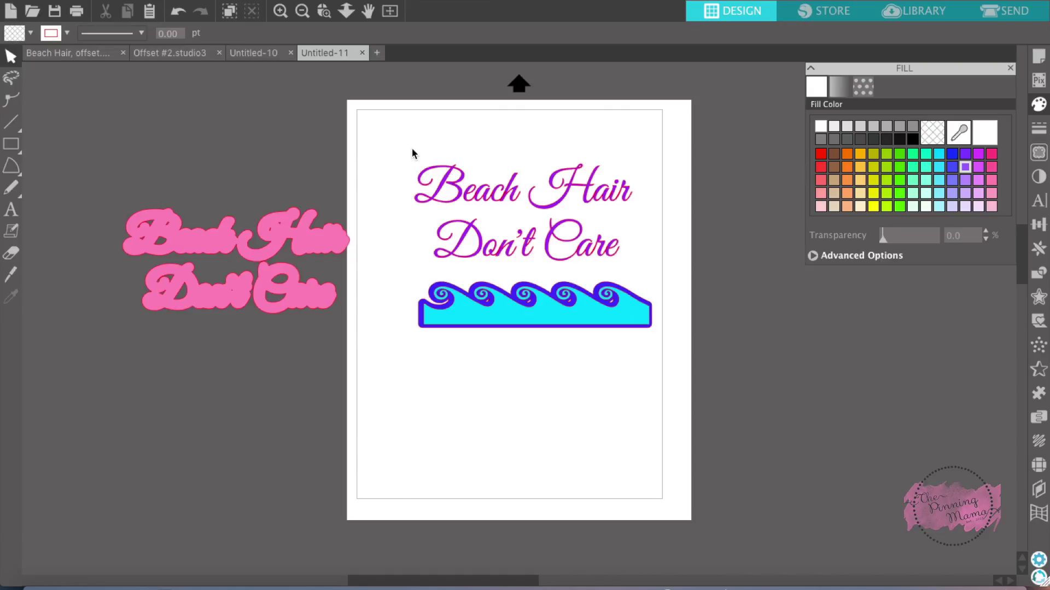
Return the pink offset to the page and align the purple script text on top of it
left_click_drag(411, 148, 553, 254)
left_click(639, 271)
left_click_drag(514, 199, 566, 185)
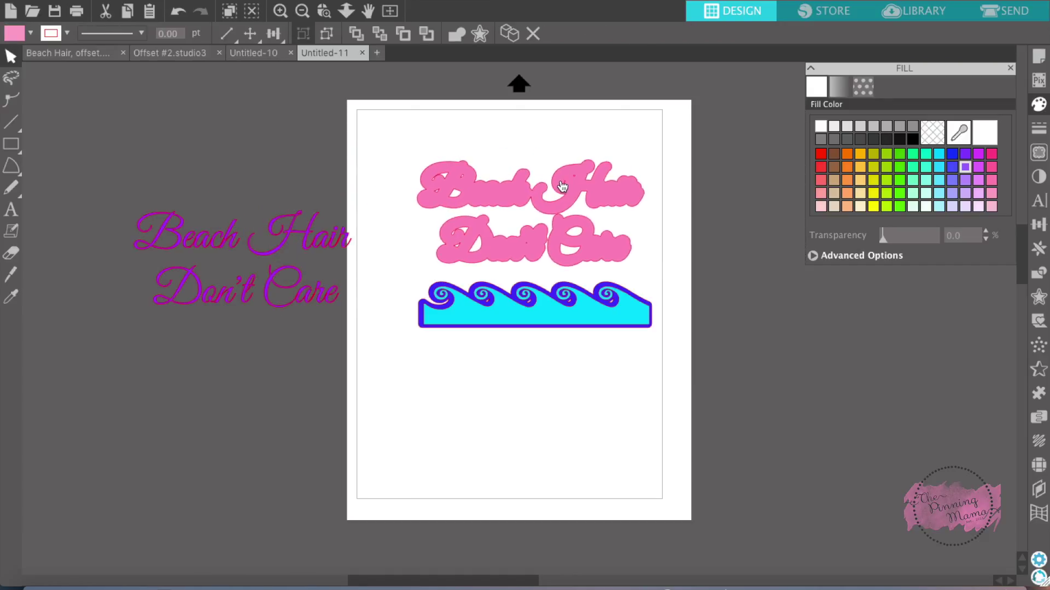
left_click(332, 225)
left_click_drag(311, 233, 597, 182)
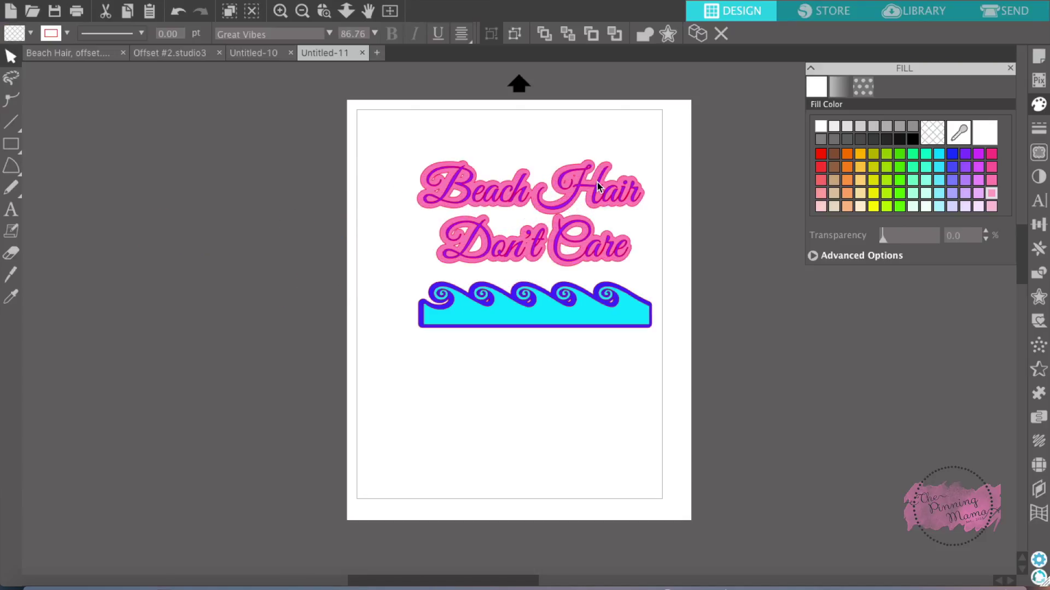
left_click(622, 215)
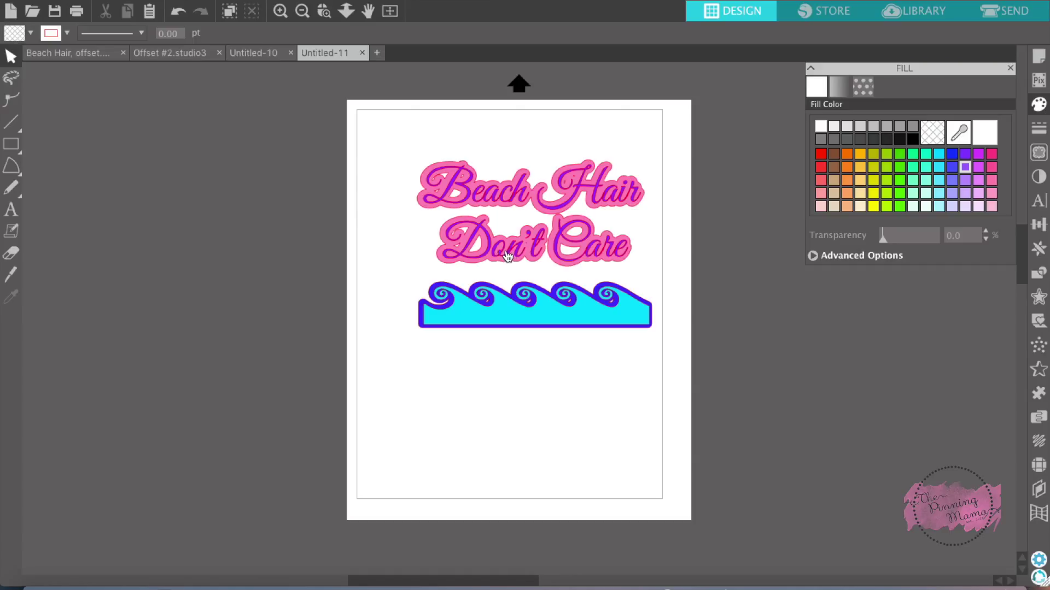
Move the purple script beside the page, weld its letters into one shape, and set it back on the pink offset
left_click_drag(497, 192, 246, 213)
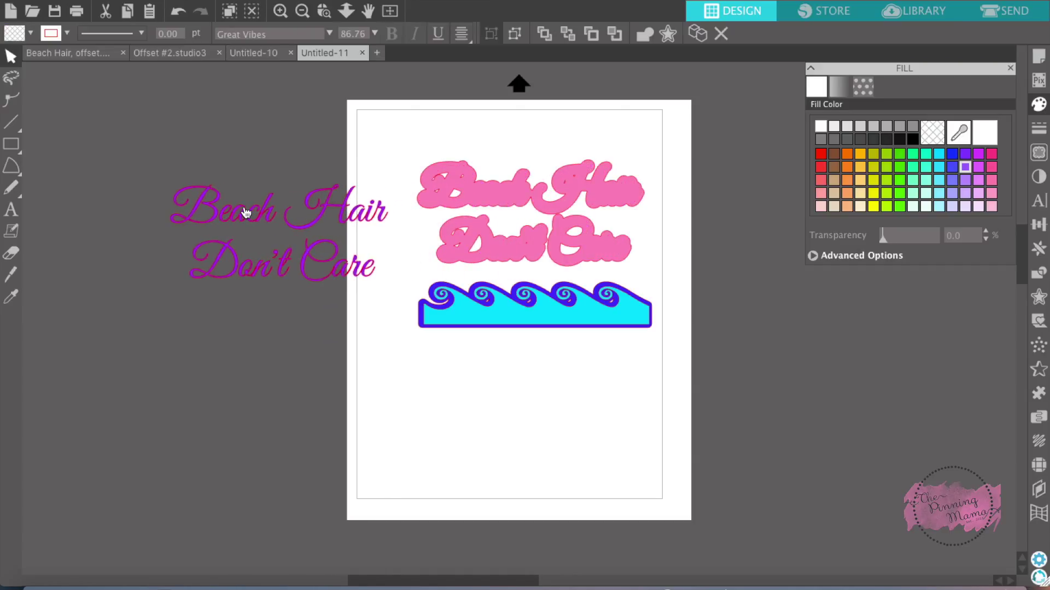
key("Escape")
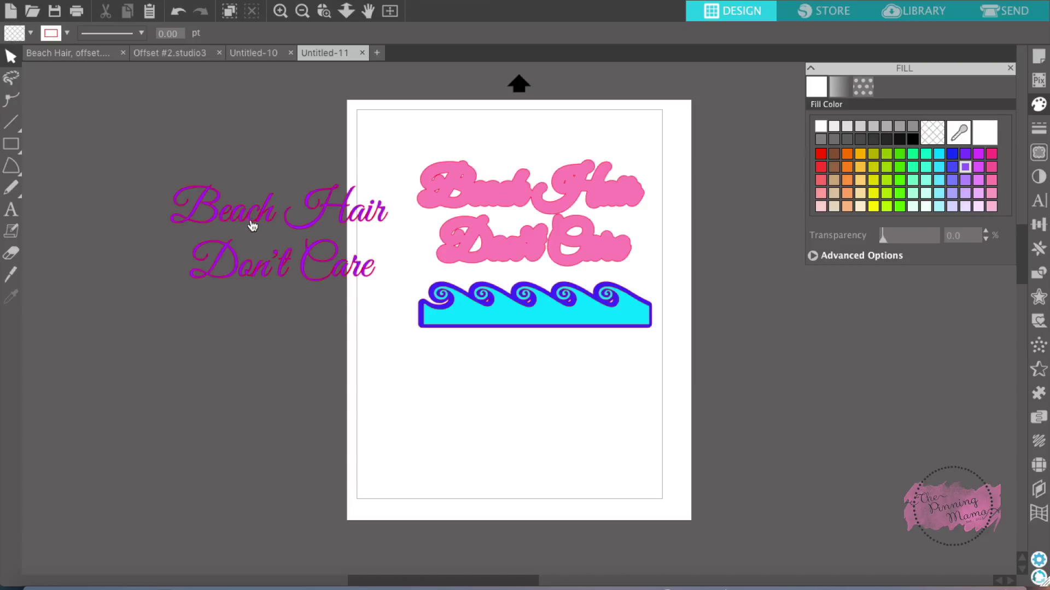
left_click_drag(252, 226, 192, 222)
key("Escape")
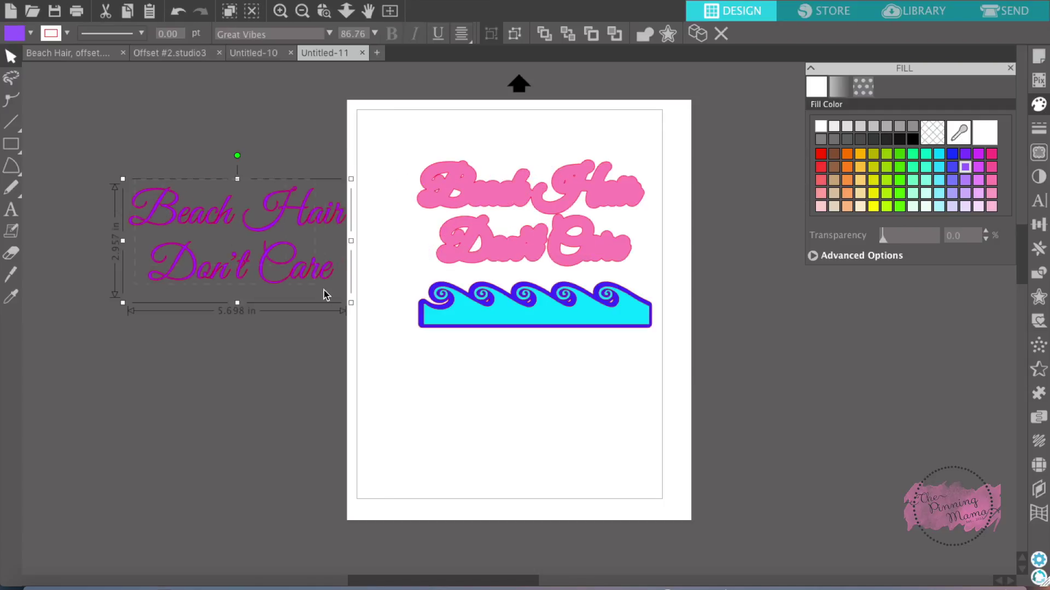
right_click(242, 229)
left_click(282, 403)
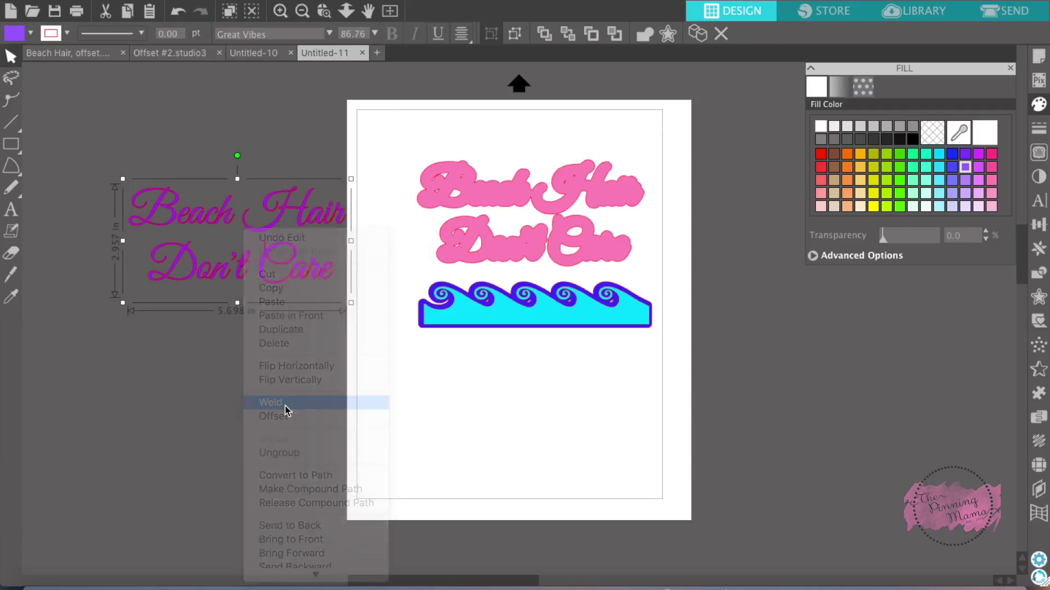
left_click_drag(289, 225, 580, 200)
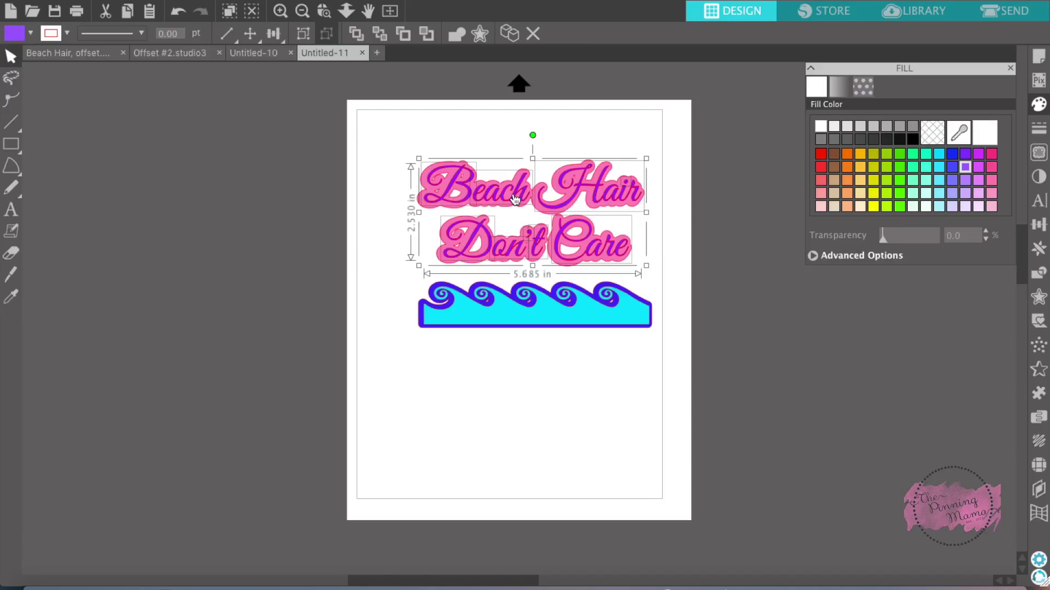
mouse_move(562, 301)
left_mouse_down()
mouse_move(562, 343)
mouse_move(565, 310)
left_mouse_up()
left_click(559, 260)
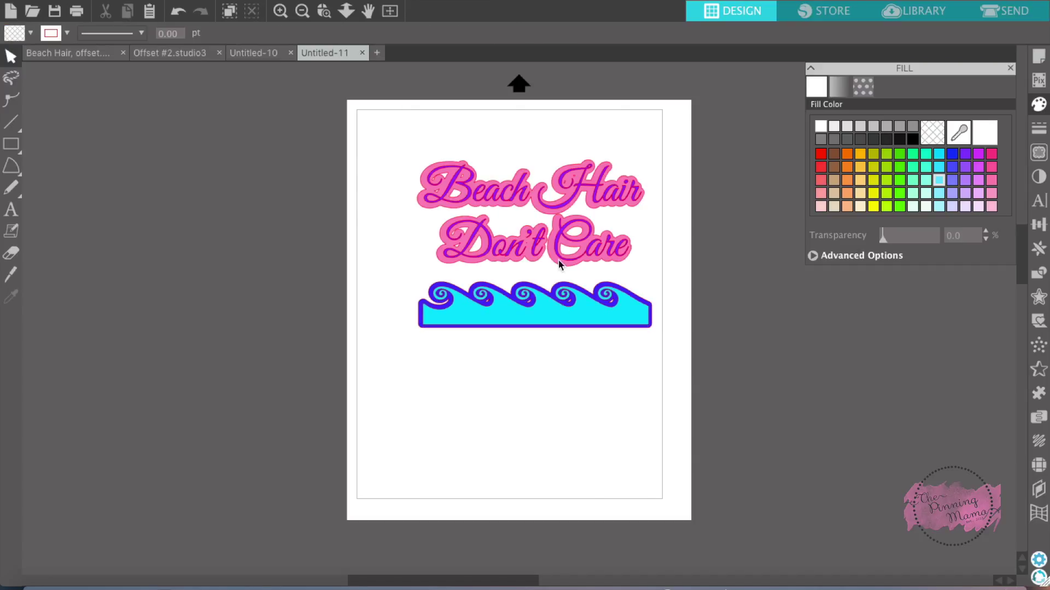
left_click(553, 243)
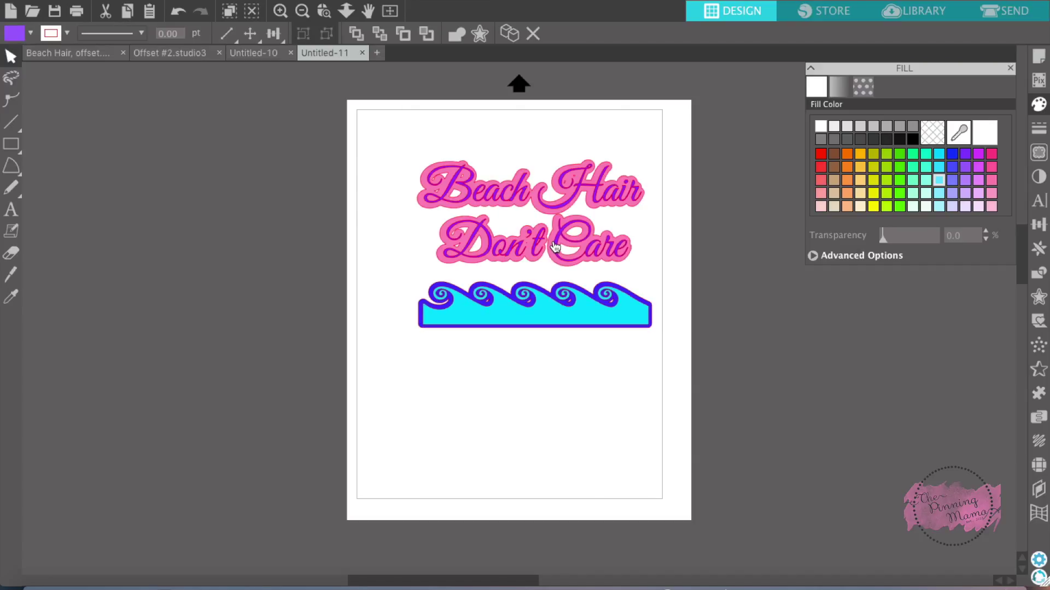
left_click(640, 291)
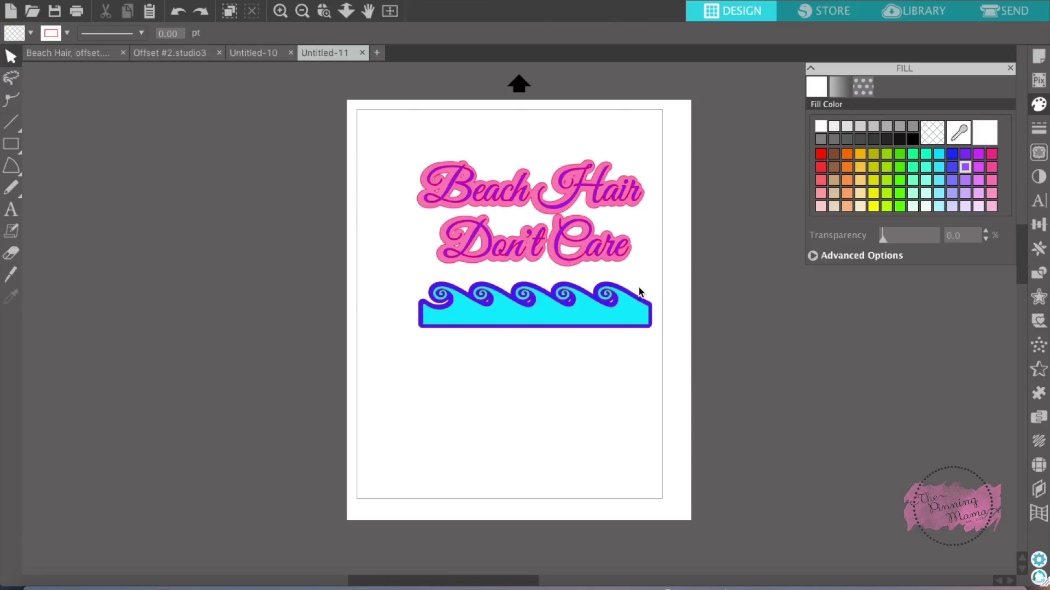